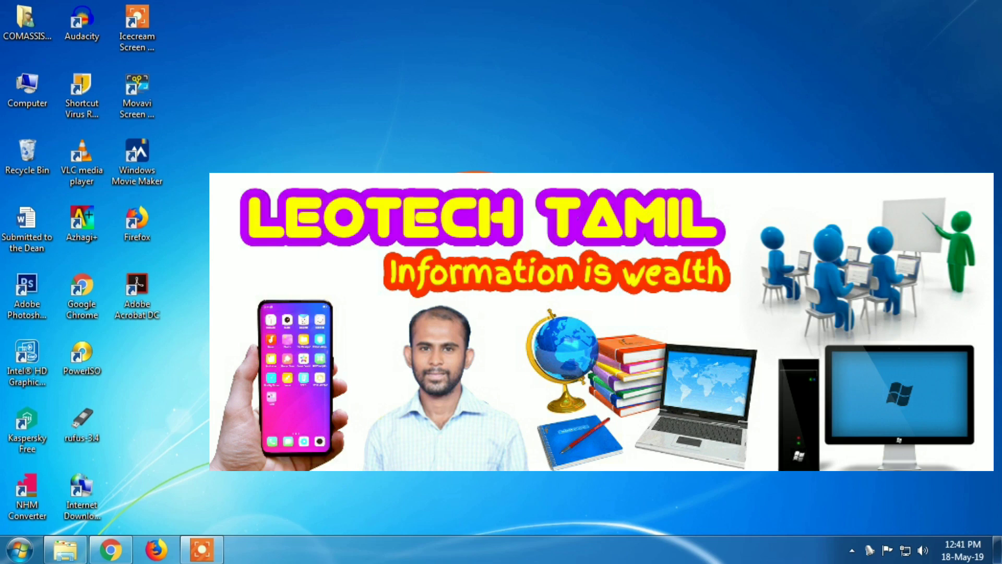
Search Google in Chrome for 'nhm writer', open the NHM Writer 2.9 page, then return to the installer folder.
{"action": "left_click", "coordinate": [110, 550]}
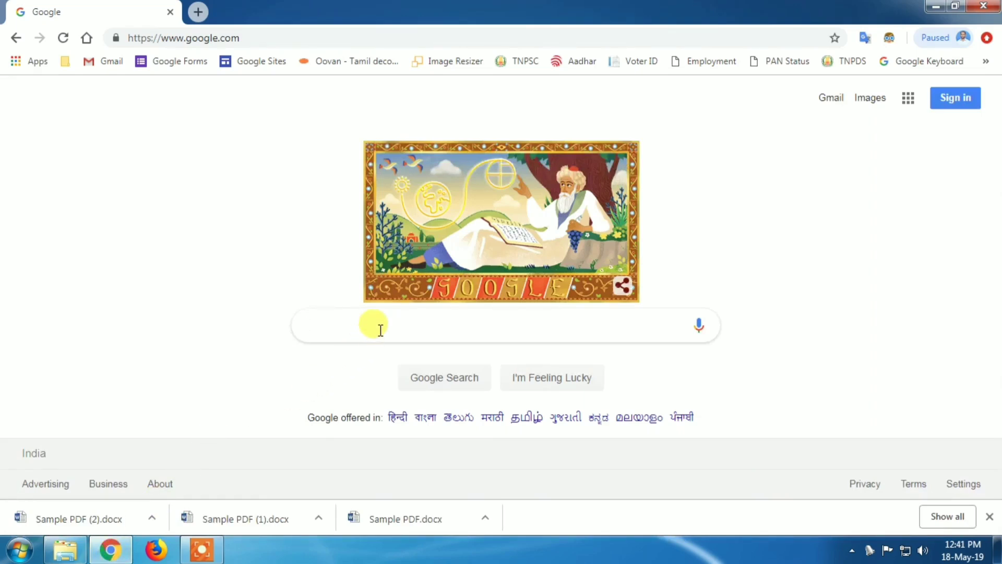
{"action": "type", "text": "n"}
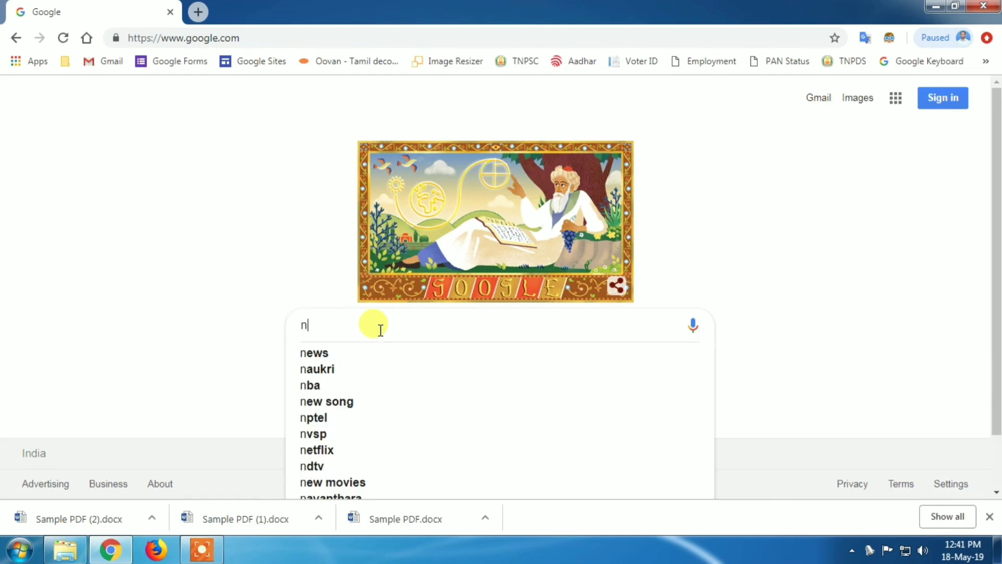
{"action": "type", "text": "hm write"}
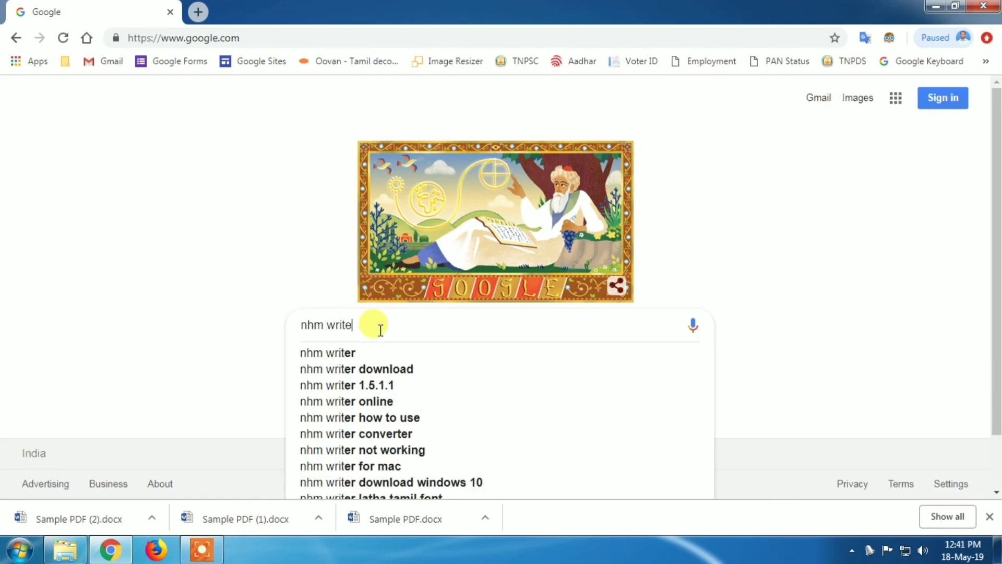
{"action": "type", "text": "r"}
{"action": "key", "text": "Return"}
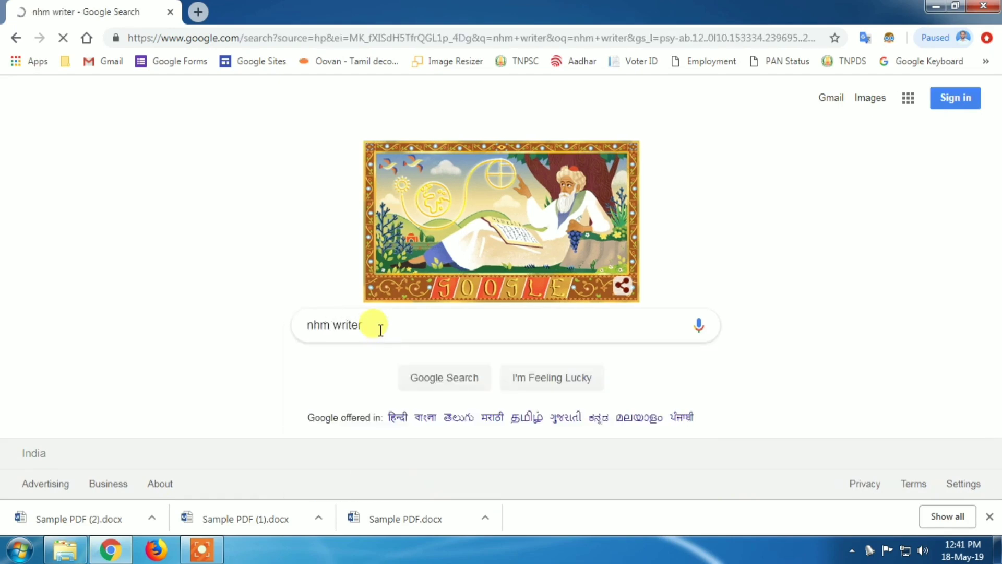
{"action": "scroll", "coordinate": [362, 312], "scroll_direction": "down", "scroll_amount": 3}
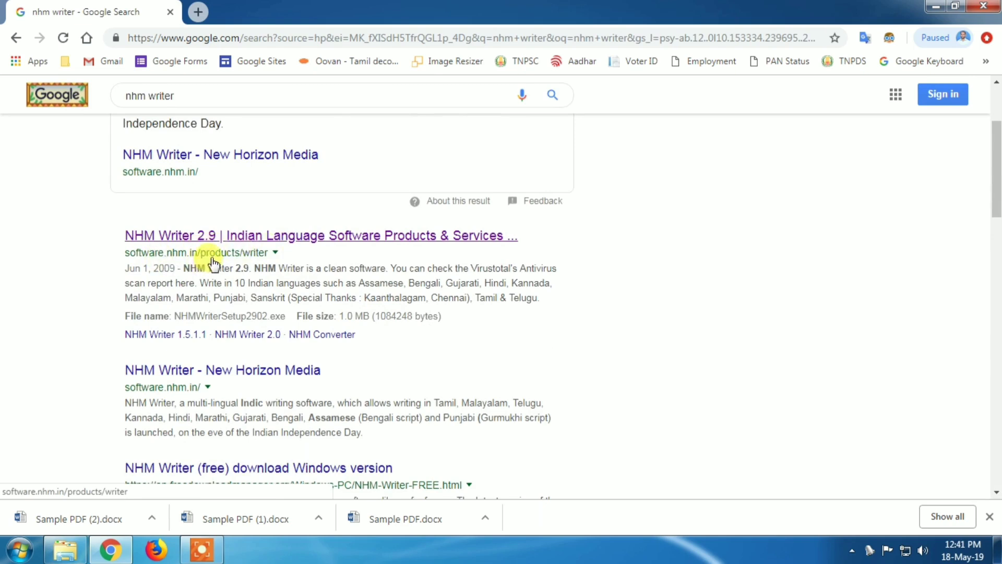
{"action": "left_click", "coordinate": [249, 236]}
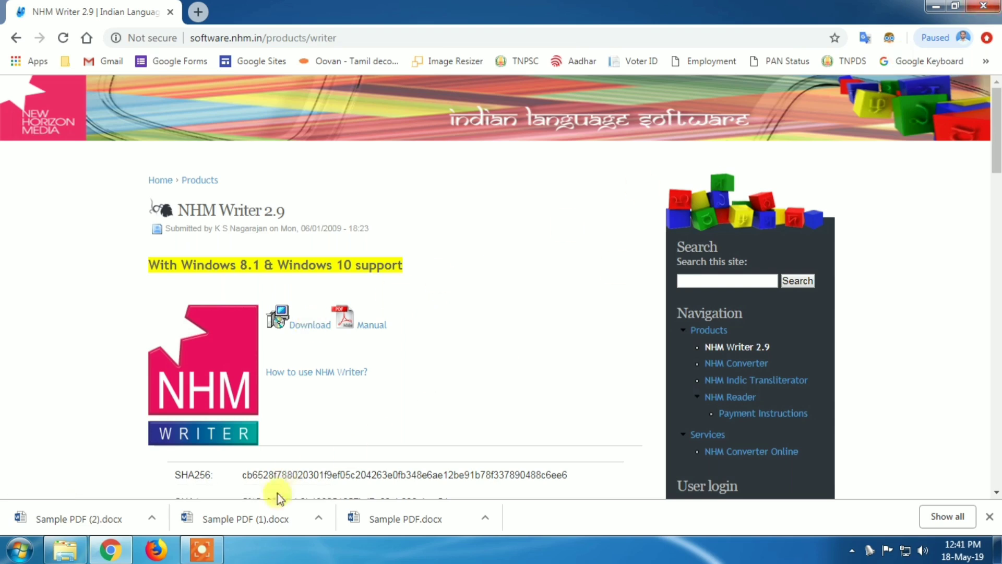
{"action": "mouse_move", "coordinate": [65, 549]}
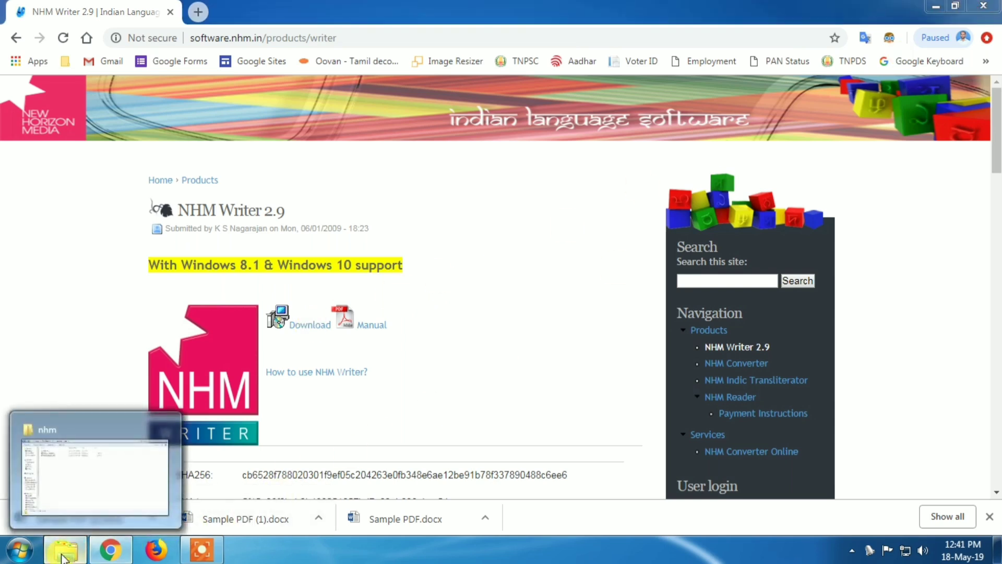
{"action": "left_click", "coordinate": [157, 475]}
Run NHMWriterSetup2902 as administrator, accept the licence, and keep the existing default install folder.
{"action": "left_click", "coordinate": [208, 130]}
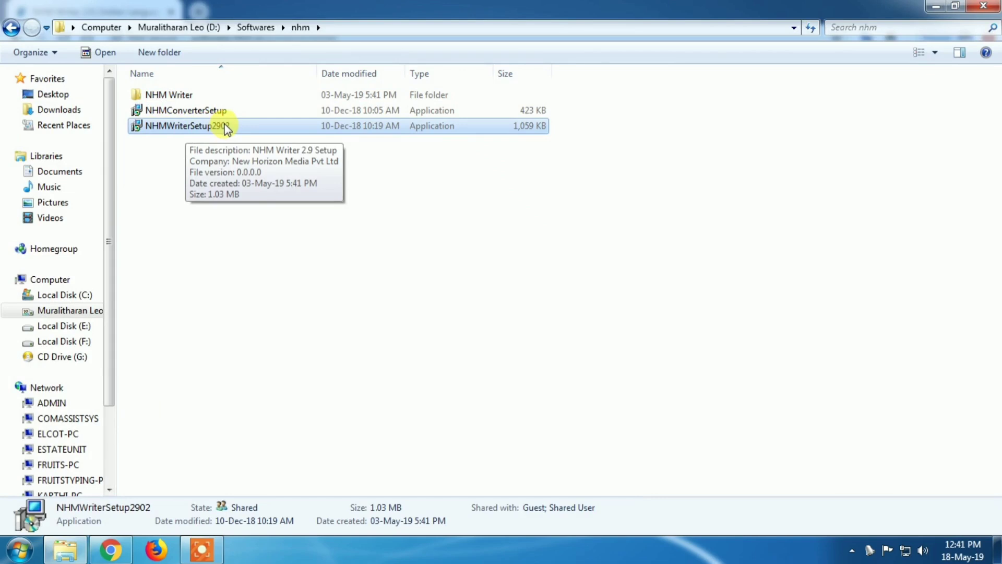
{"action": "right_click", "coordinate": [226, 129]}
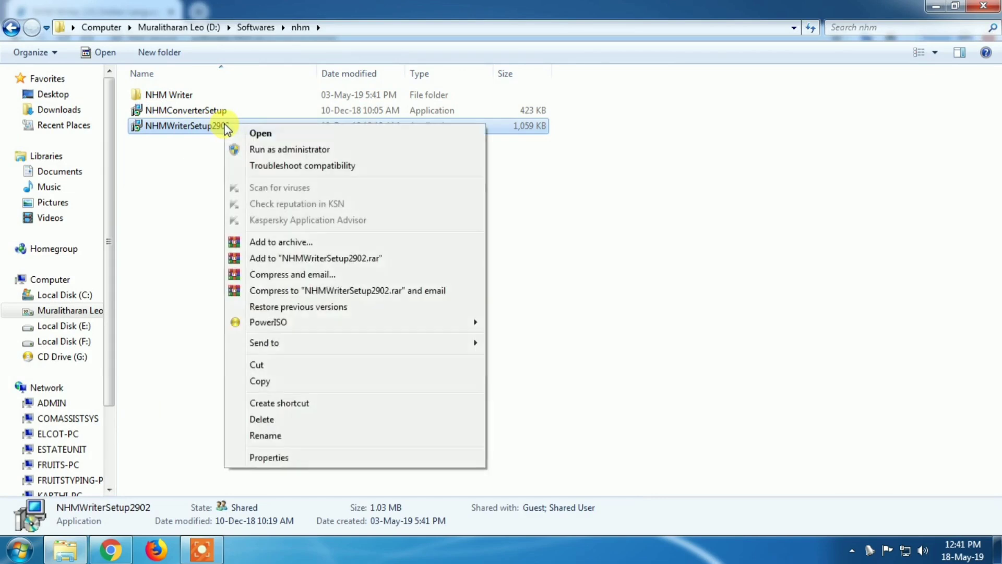
{"action": "left_click", "coordinate": [278, 151]}
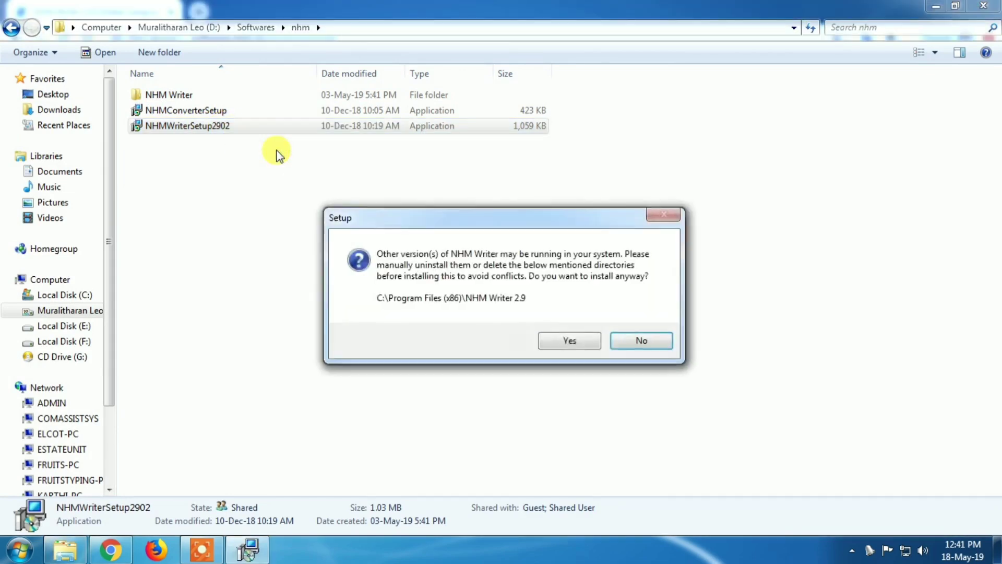
{"action": "left_click", "coordinate": [569, 340]}
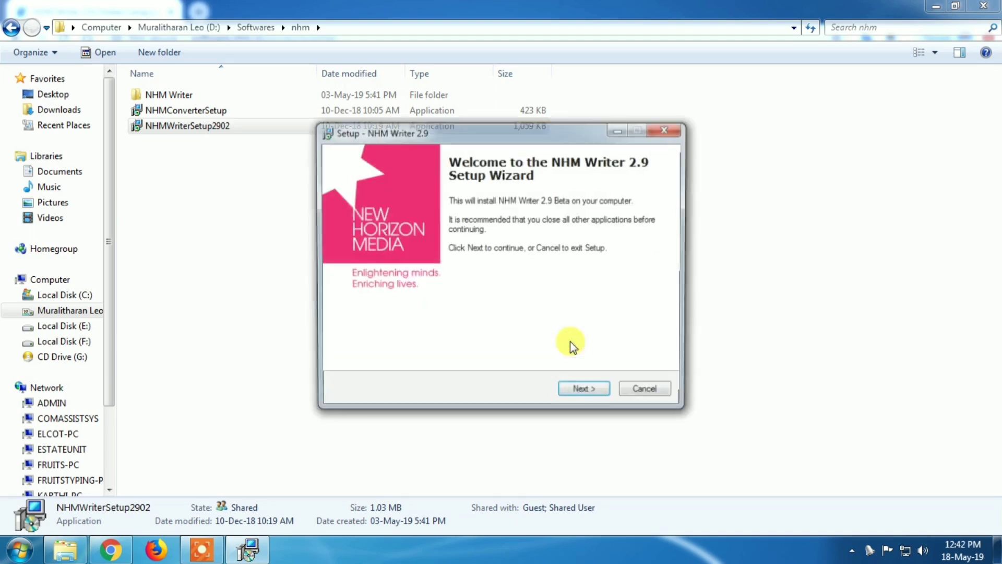
{"action": "left_click", "coordinate": [594, 394]}
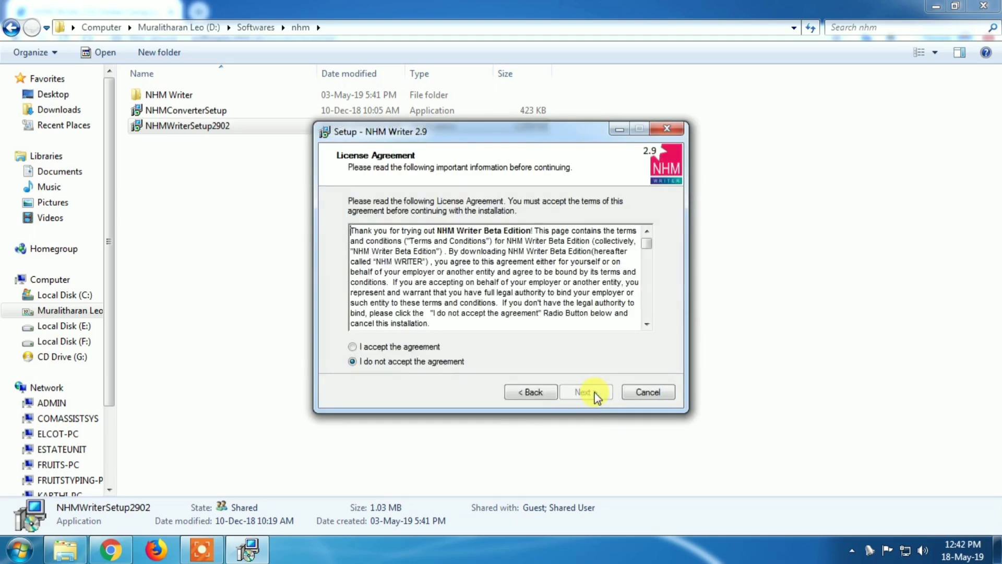
{"action": "left_click", "coordinate": [410, 346]}
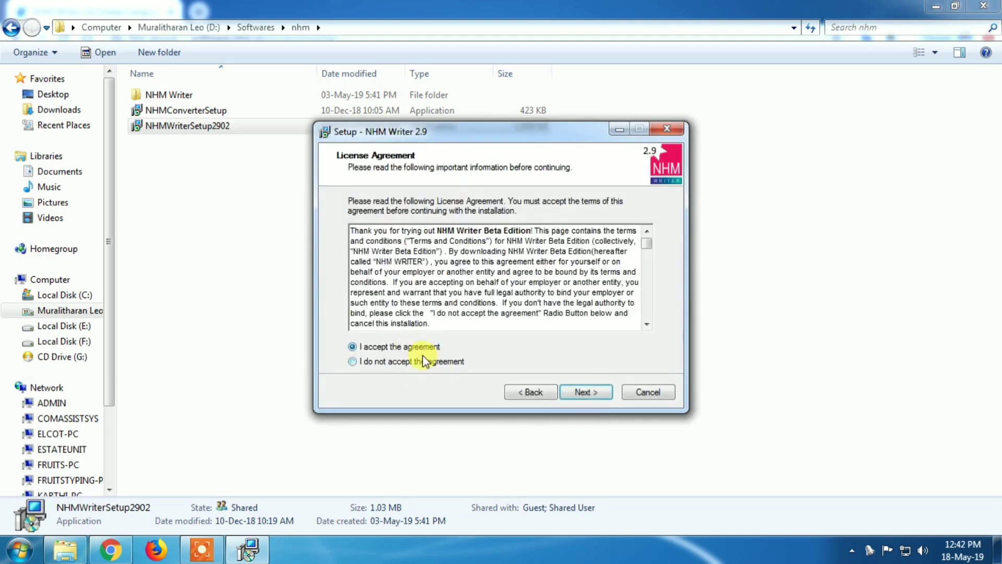
{"action": "left_click", "coordinate": [584, 391]}
{"action": "left_click", "coordinate": [591, 392]}
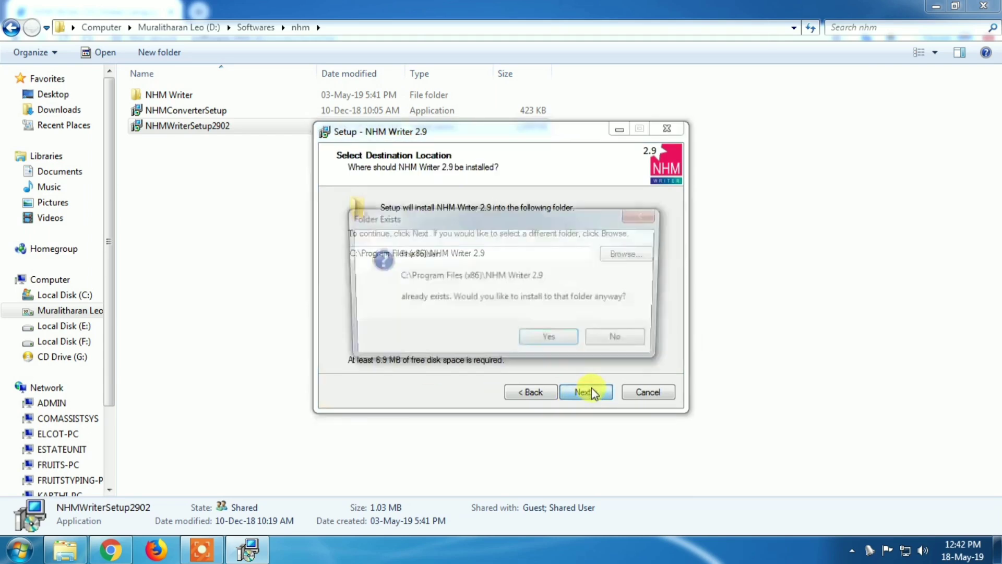
{"action": "left_click", "coordinate": [555, 339]}
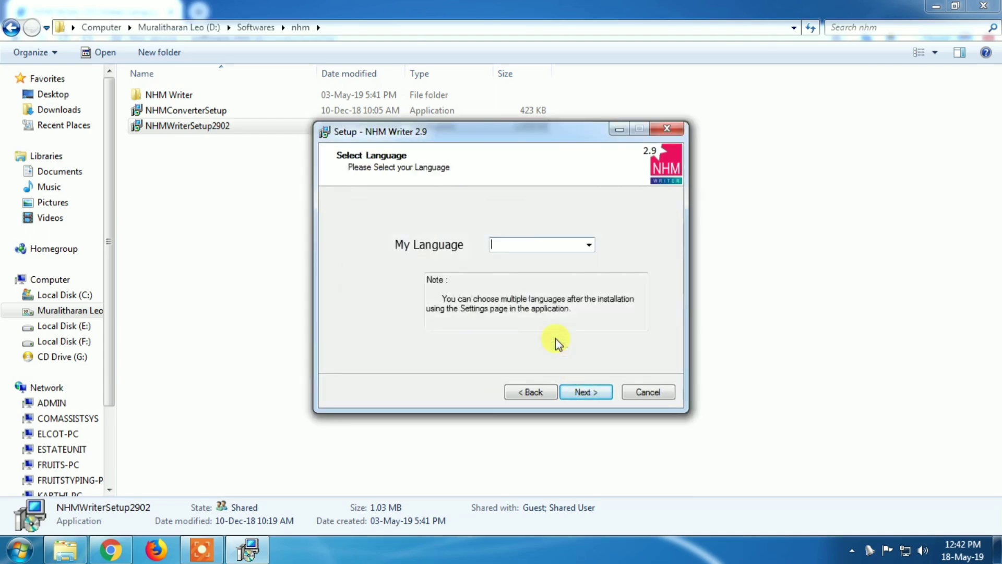
Choose Tamil as the language, install, untick Launch NHM Writer, and finish.
{"action": "left_click", "coordinate": [588, 245]}
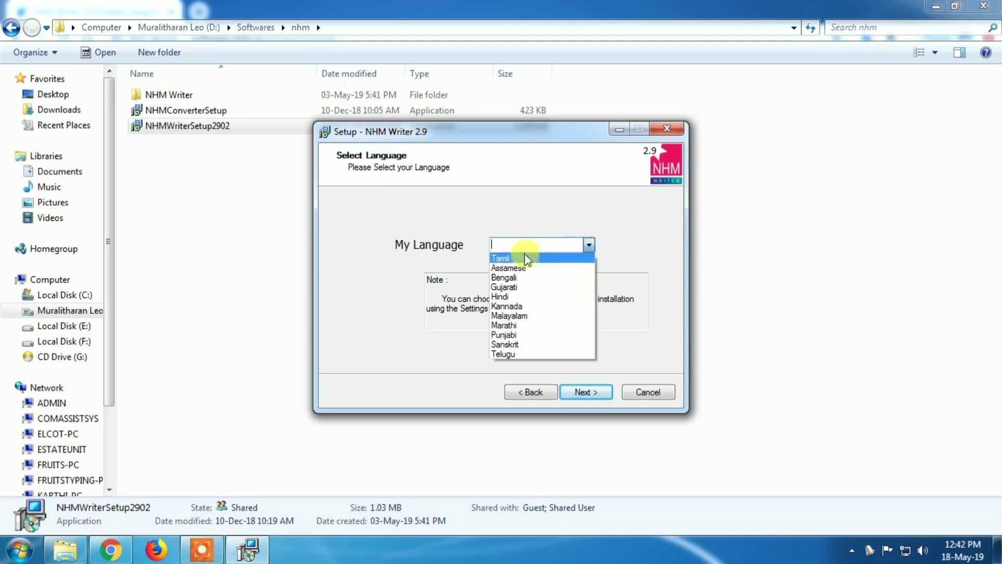
{"action": "left_click", "coordinate": [520, 256]}
{"action": "left_click", "coordinate": [584, 392]}
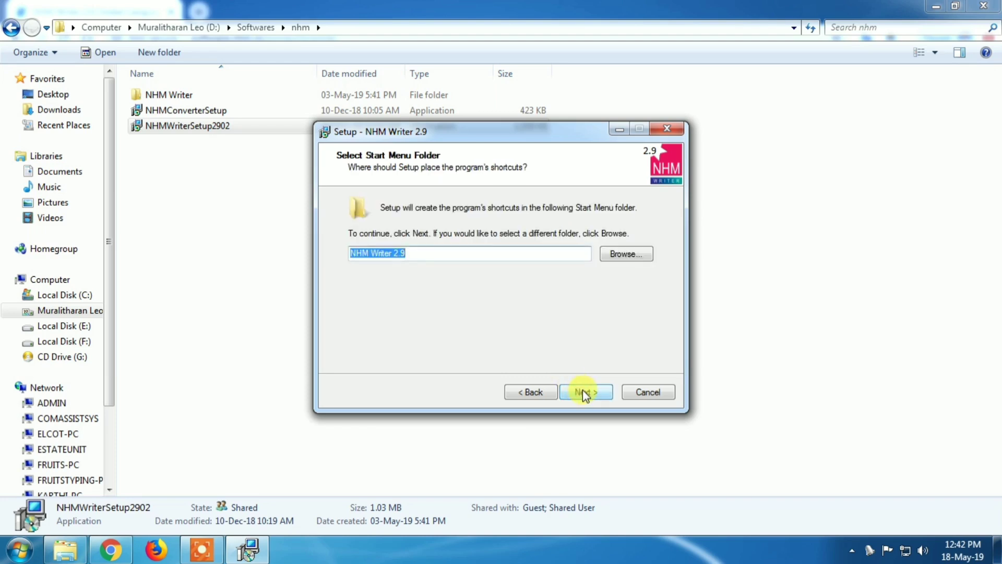
{"action": "left_click", "coordinate": [584, 392]}
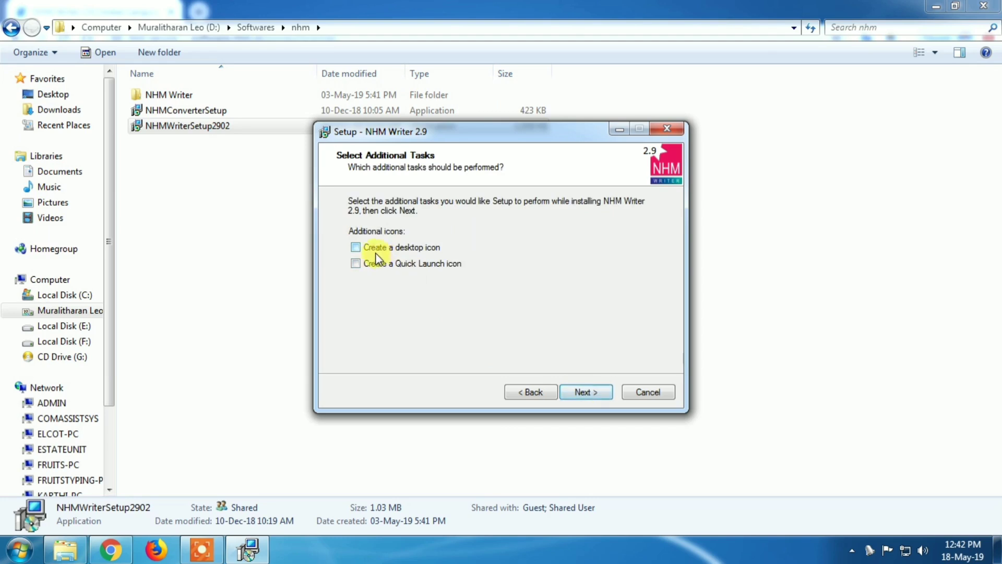
{"action": "left_click", "coordinate": [585, 392]}
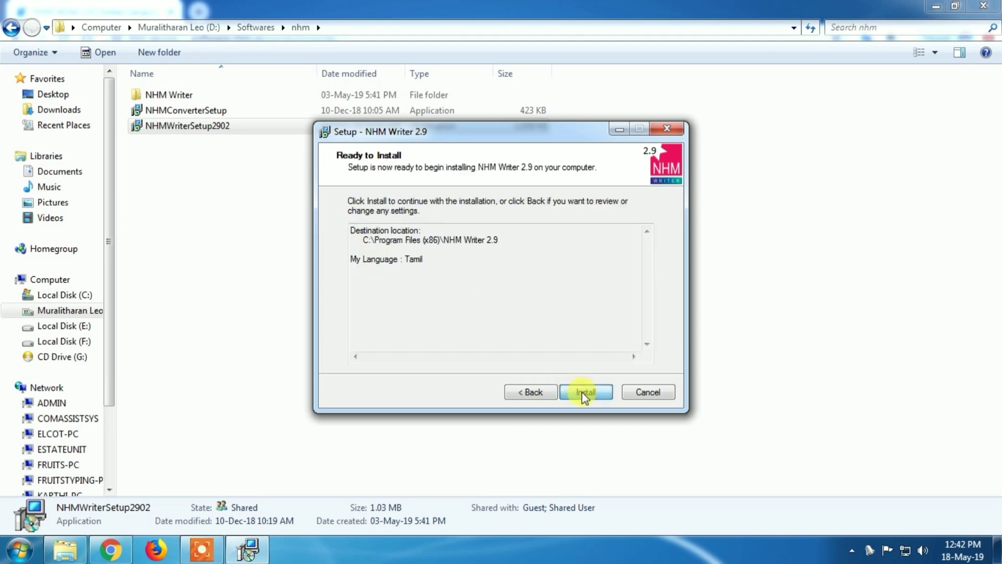
{"action": "left_click", "coordinate": [586, 392]}
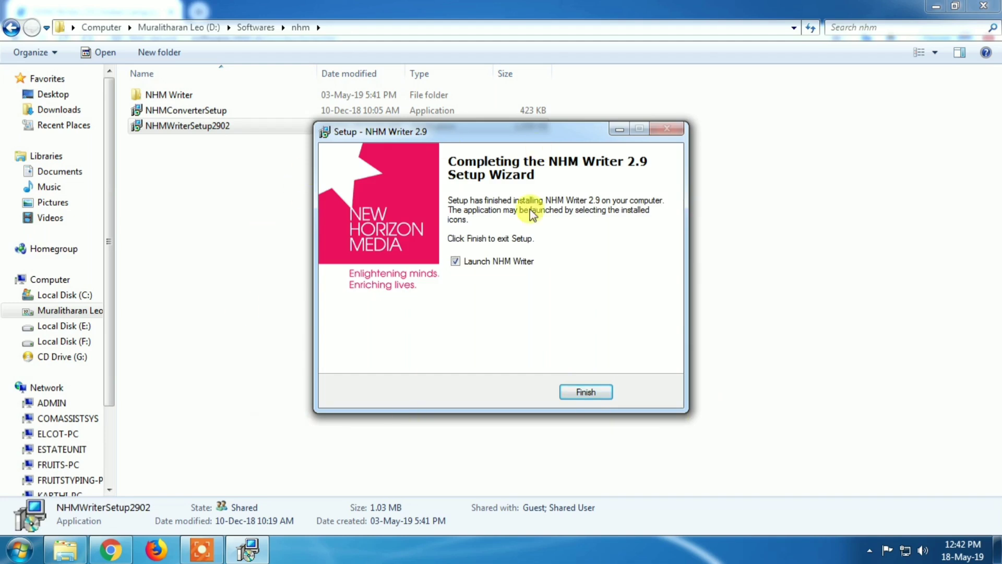
{"action": "left_click", "coordinate": [455, 262]}
{"action": "left_click", "coordinate": [586, 393]}
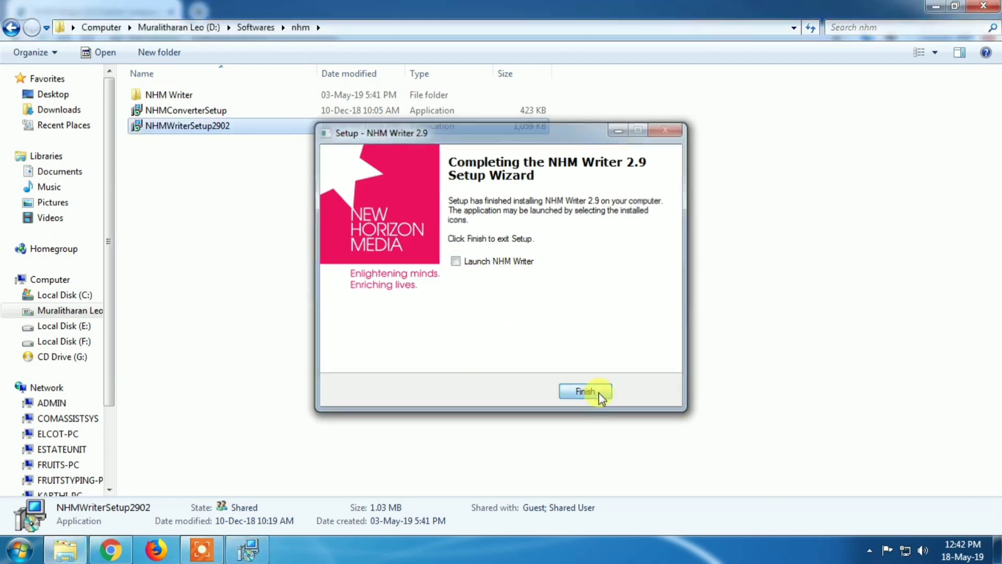
Close Explorer, refresh the desktop, launch NHM Writer from its new shortcut, and show its keymap list.
{"action": "left_click", "coordinate": [970, 11]}
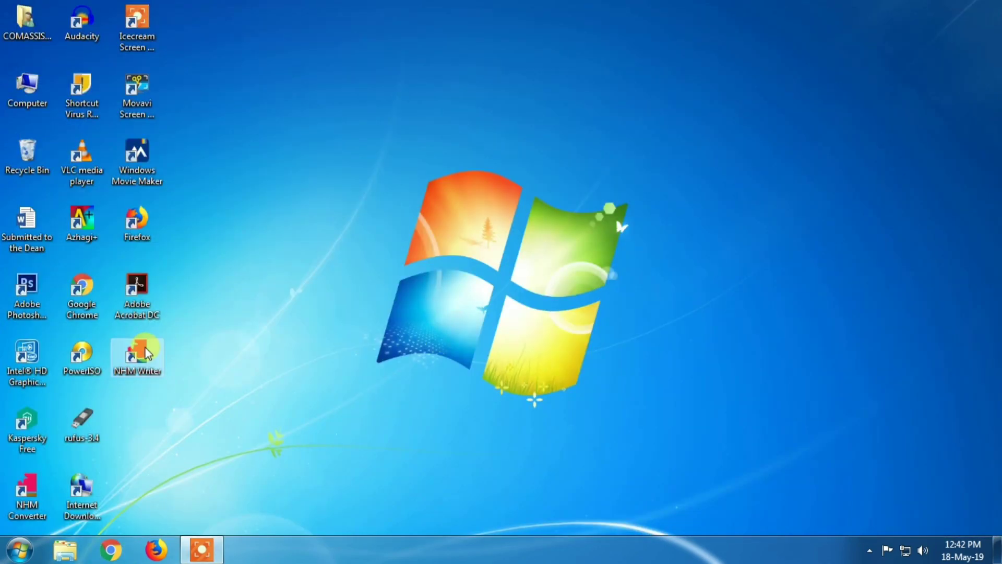
{"action": "right_click", "coordinate": [253, 267]}
{"action": "left_click", "coordinate": [282, 311]}
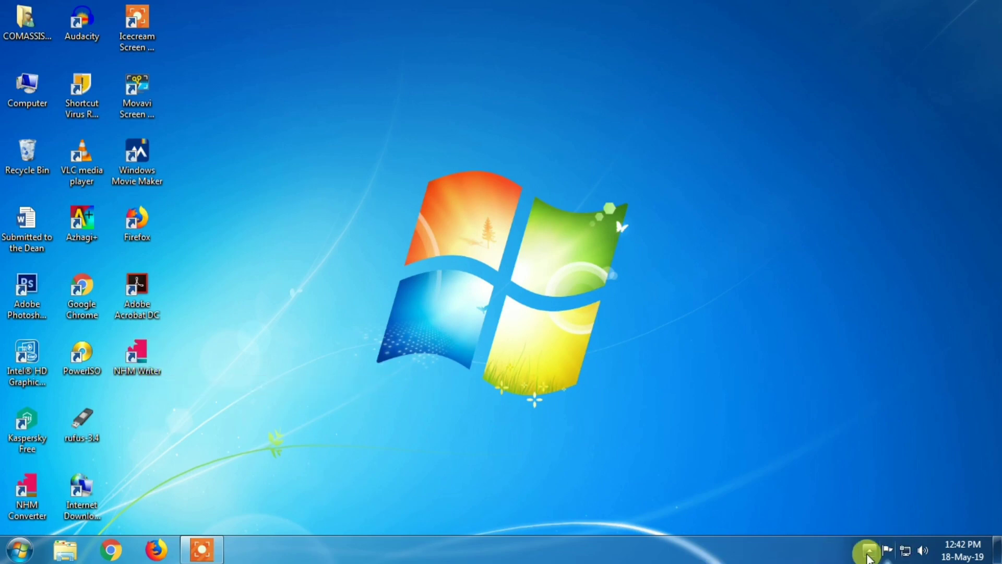
{"action": "double_click", "coordinate": [144, 358]}
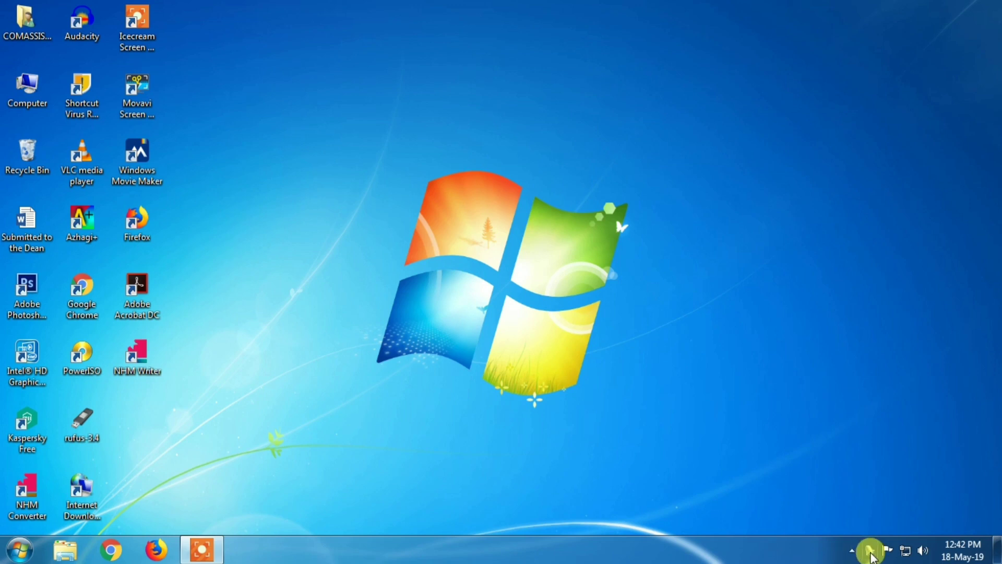
{"action": "left_click", "coordinate": [870, 553]}
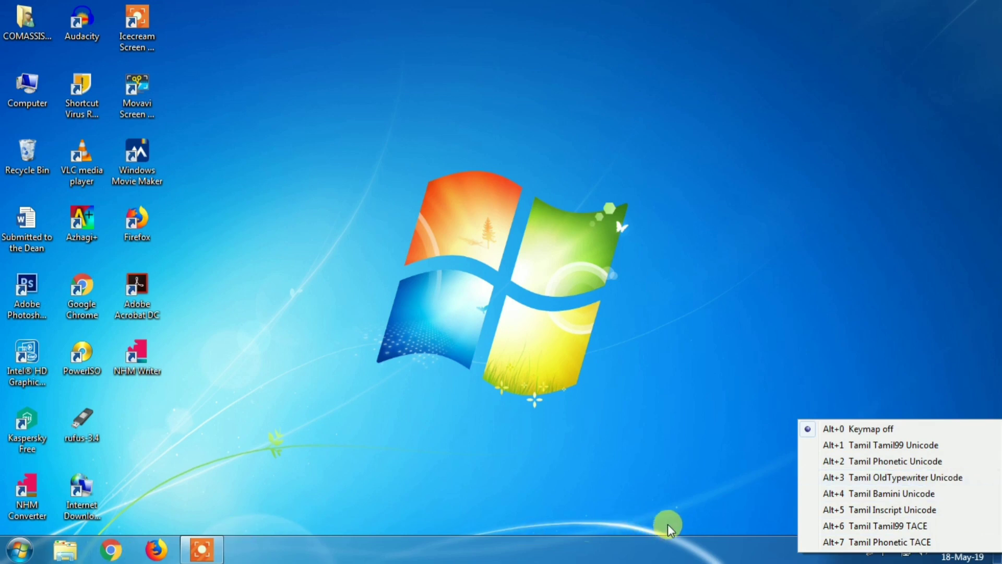
Start Word 2016 with a new blank document, checking the NHM Writer keymap list.
{"action": "left_click", "coordinate": [20, 548]}
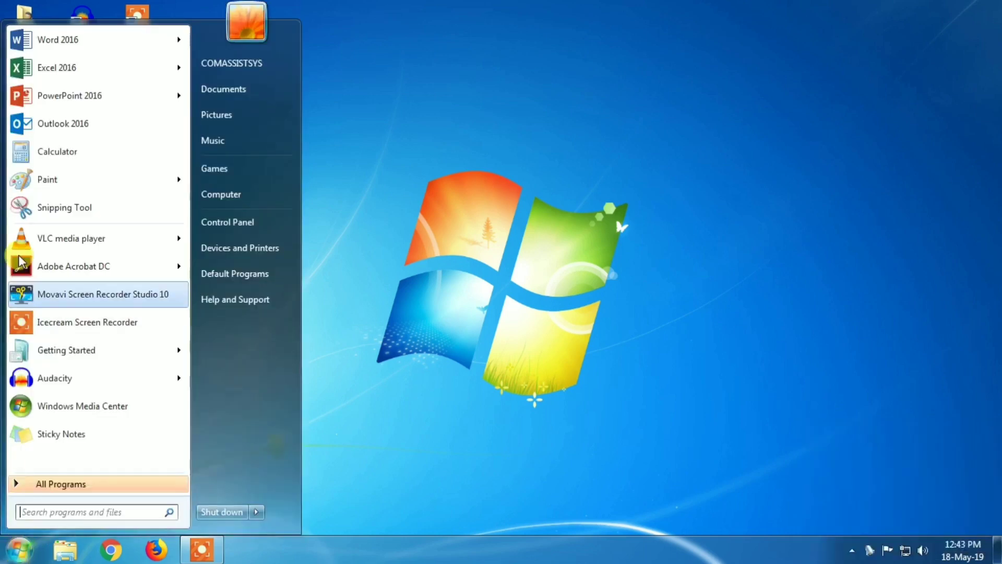
{"action": "left_click", "coordinate": [42, 49]}
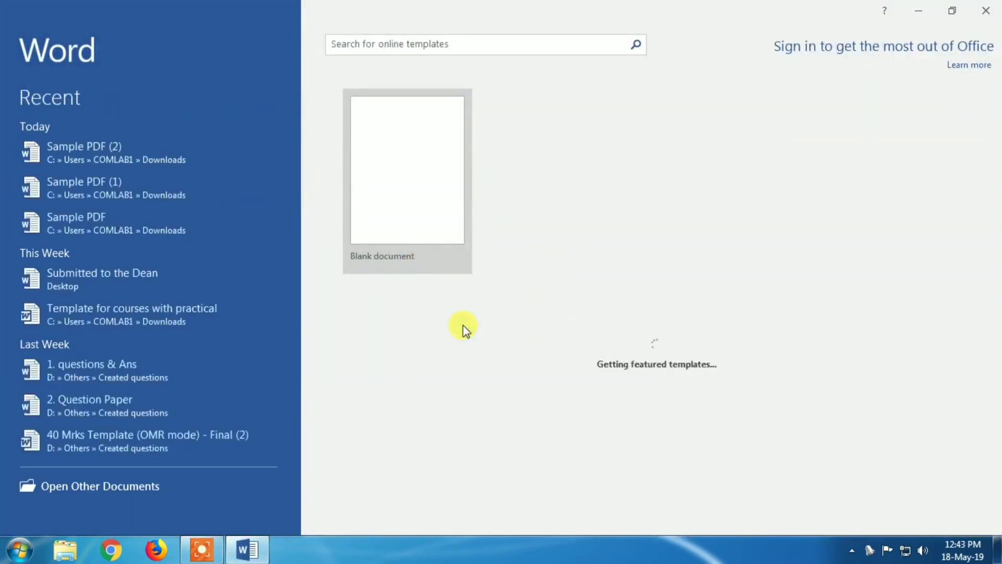
{"action": "left_click", "coordinate": [409, 175]}
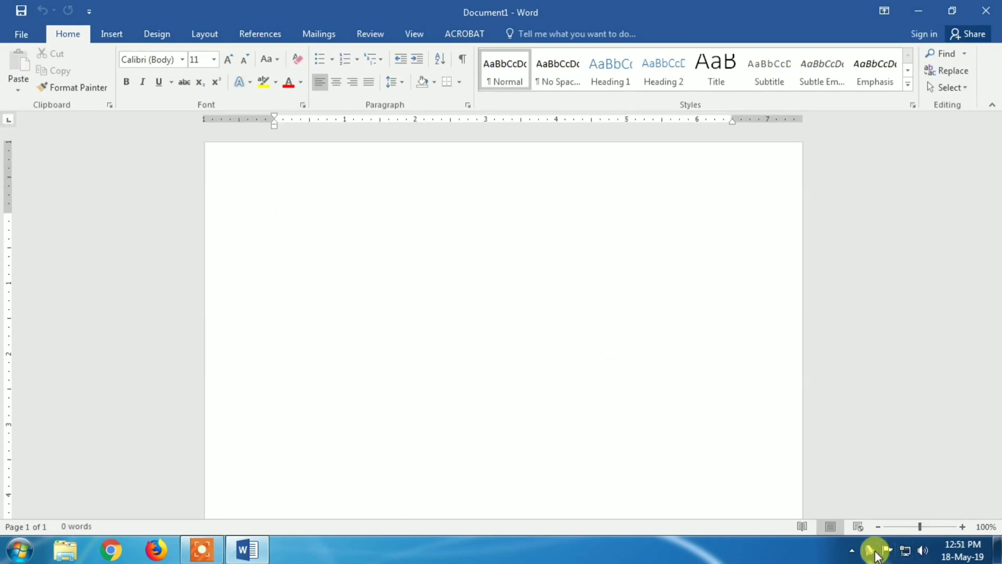
{"action": "left_click", "coordinate": [870, 551]}
{"action": "left_click", "coordinate": [870, 551]}
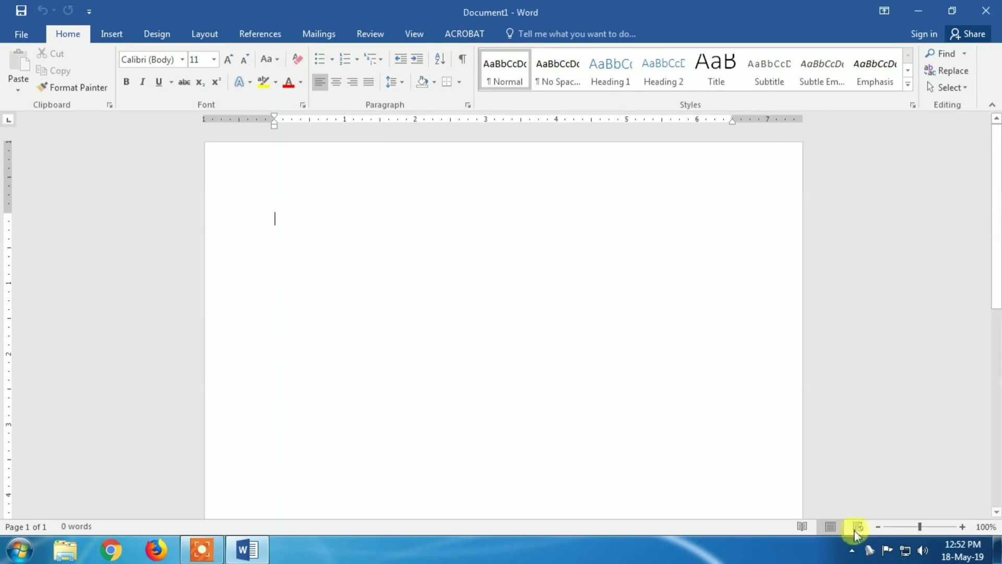
{"action": "left_click", "coordinate": [870, 551]}
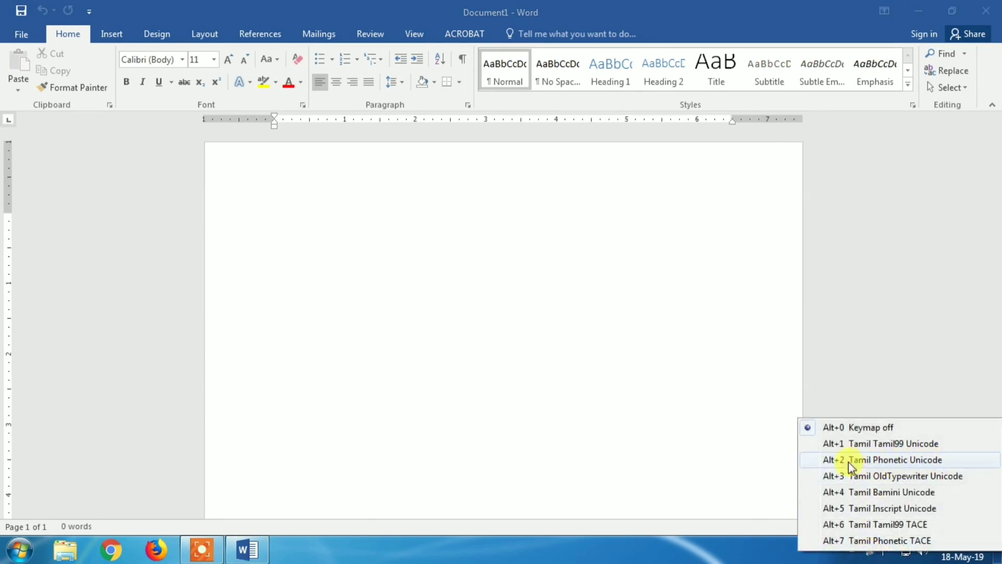
{"action": "left_click", "coordinate": [389, 342]}
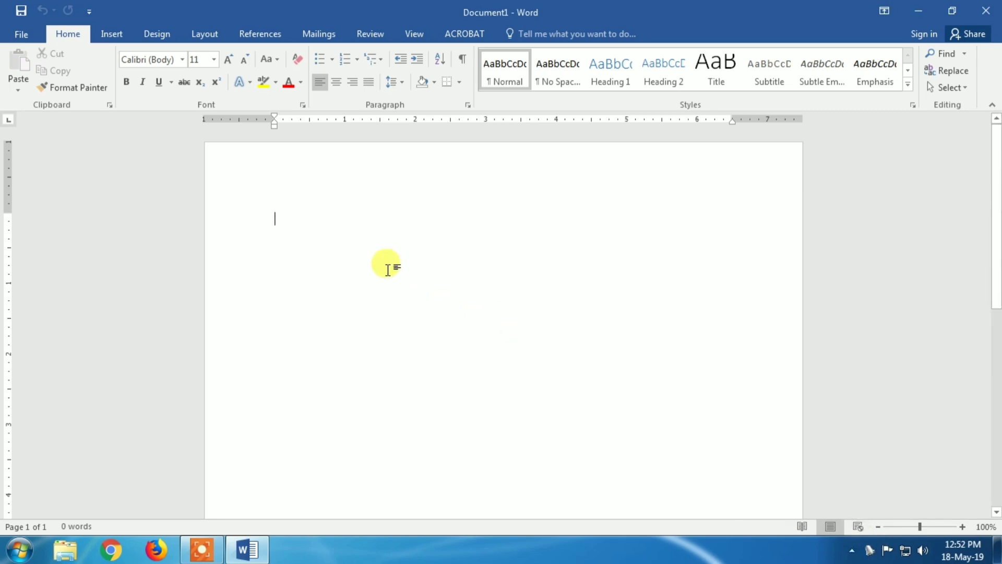
Type 'Welcome to my channel', make it bold at 28 pt, and start a new line below.
{"action": "type", "text": "Wel"}
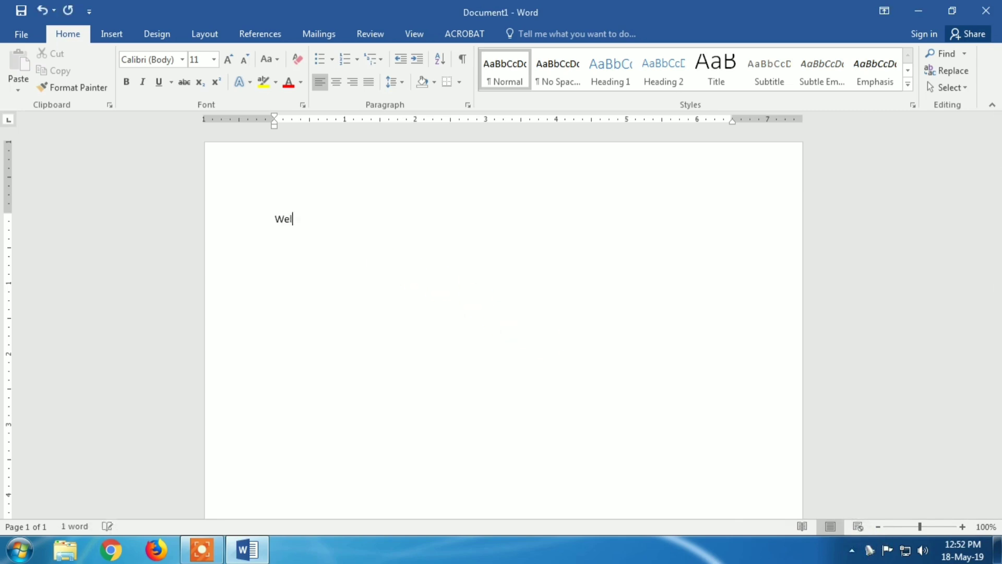
{"action": "type", "text": "come ty"}
{"action": "type", "text": "o my chan"}
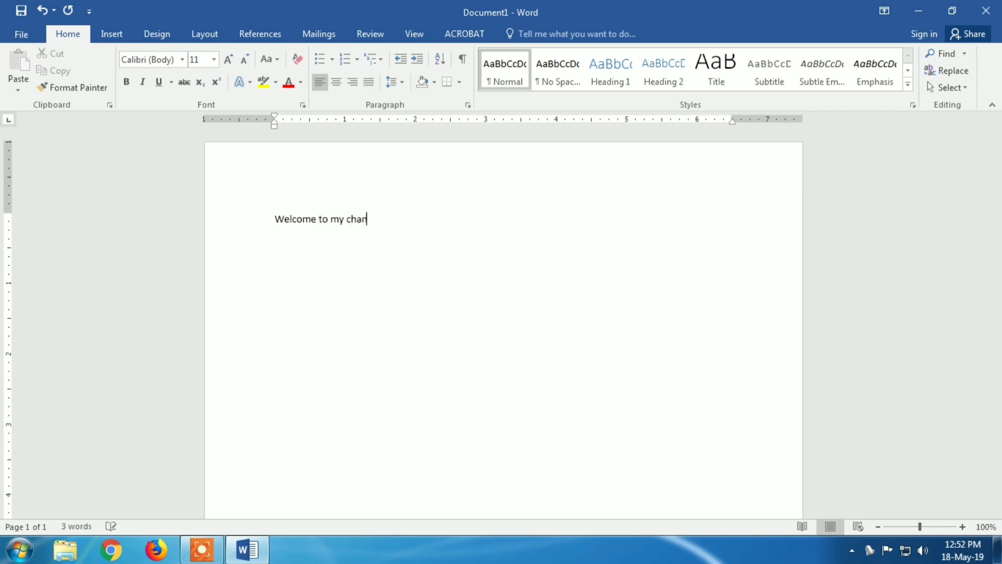
{"action": "type", "text": "nel"}
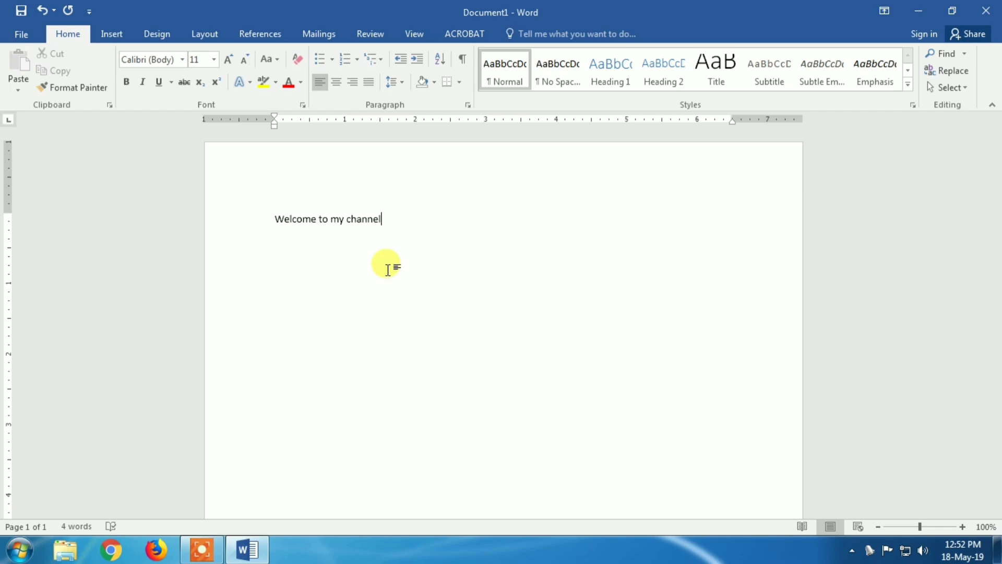
{"action": "key", "text": "ctrl+a"}
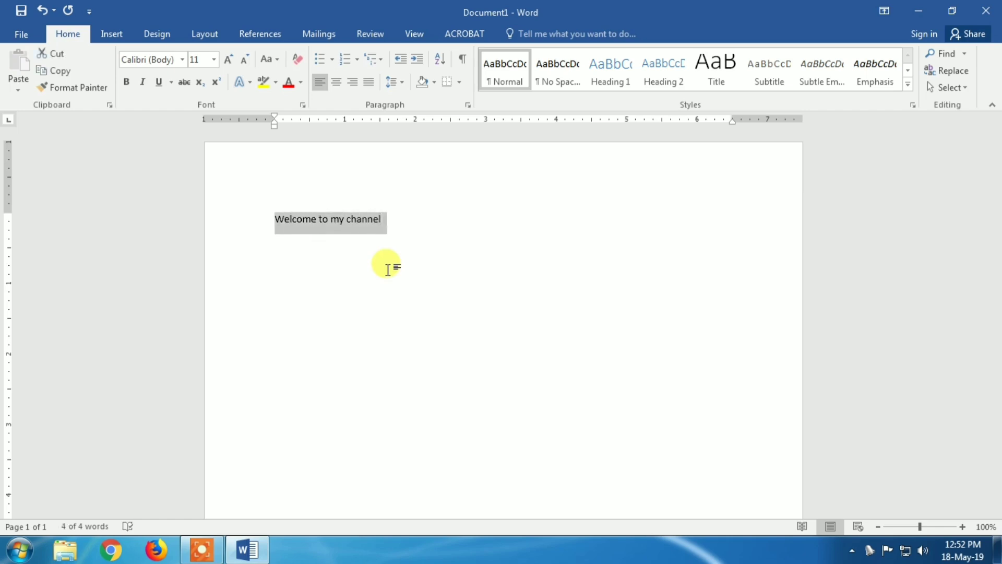
{"action": "key", "text": "ctrl+b"}
{"action": "key", "text": "ctrl+shift+period"}
{"action": "key", "text": "ctrl+shift+period"}
{"action": "key", "text": "ctrl+shift+period"}
{"action": "key", "text": "ctrl+shift+period"}
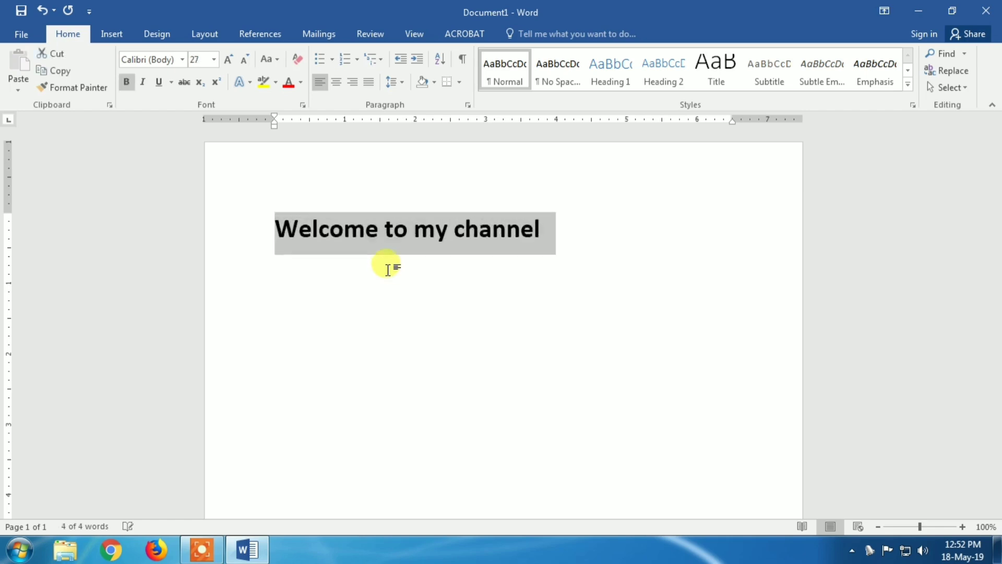
{"action": "key", "text": "ctrl+shift+period"}
{"action": "left_click", "coordinate": [611, 231]}
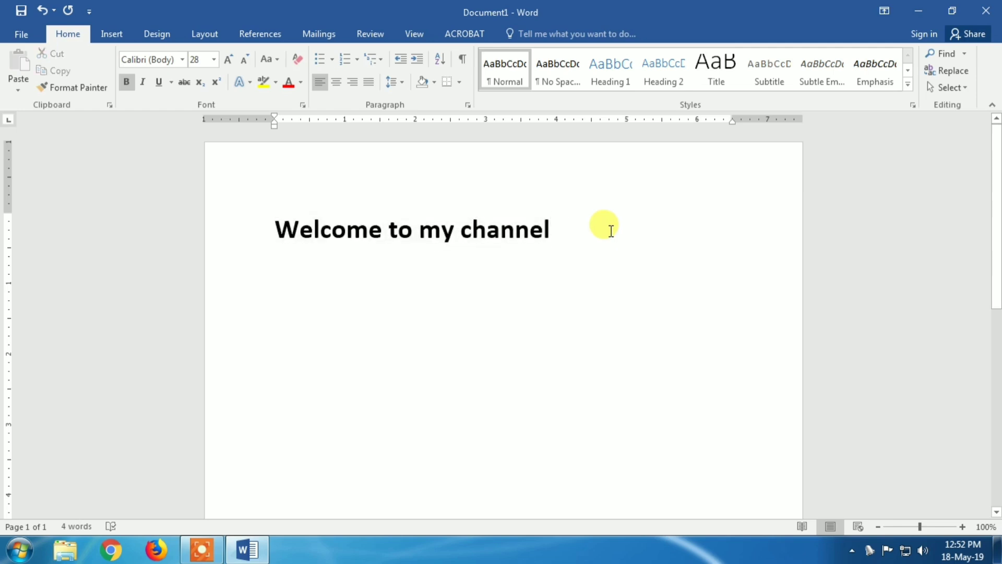
{"action": "key", "text": "Return"}
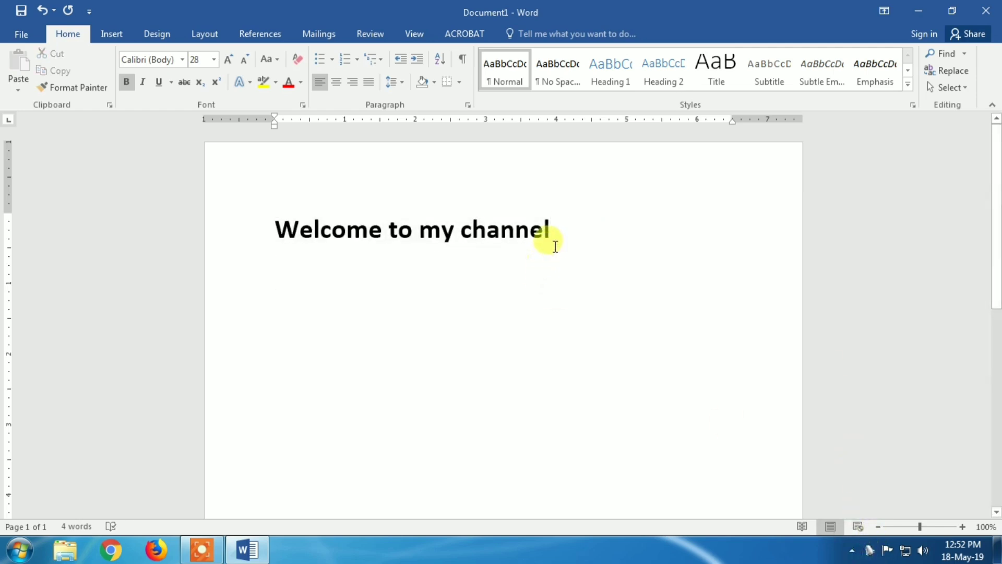
Switch to the Tamil Phonetic Unicode keymap and type திருக்குரல் on the second line.
{"action": "left_click", "coordinate": [869, 549]}
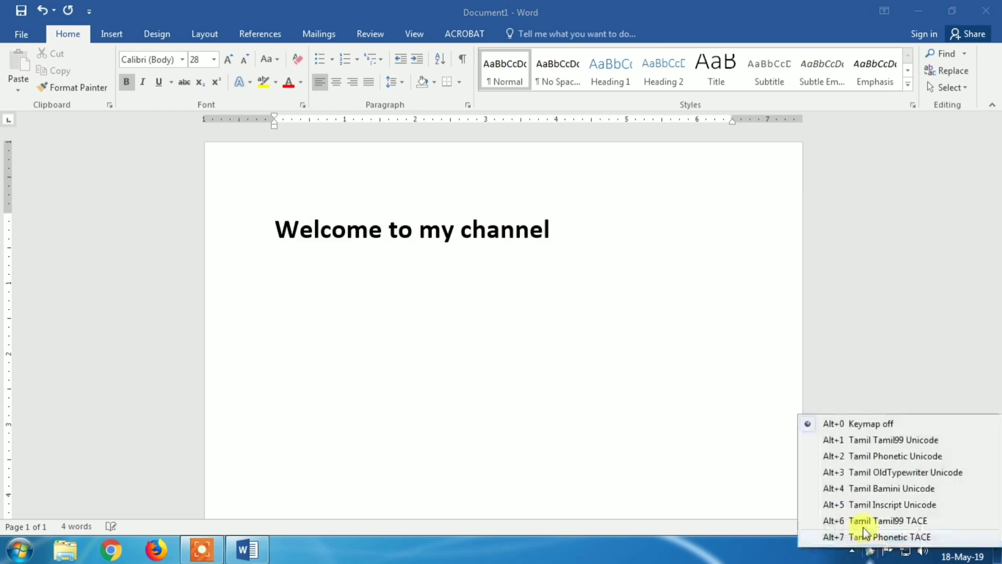
{"action": "left_click", "coordinate": [924, 458]}
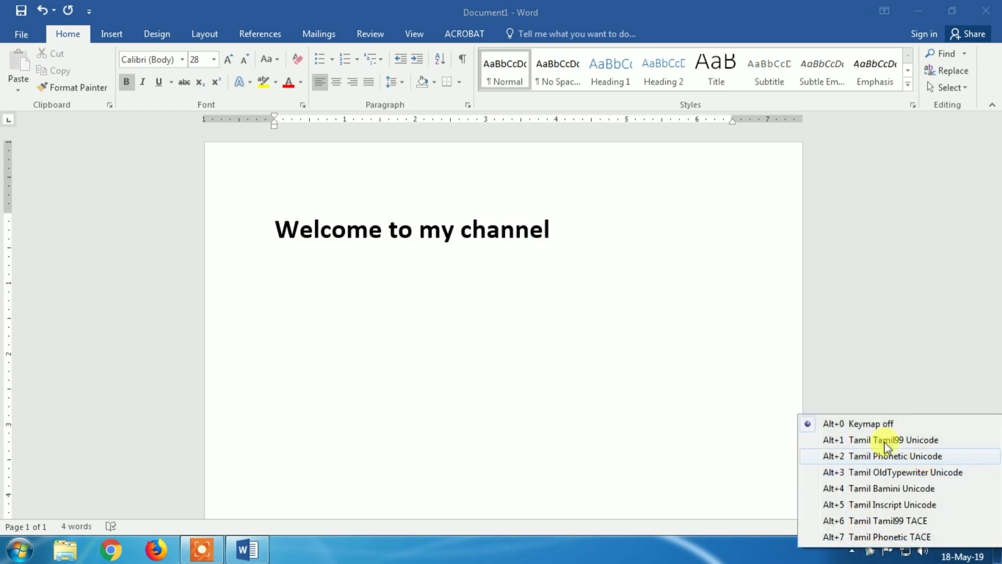
{"action": "left_click", "coordinate": [870, 551]}
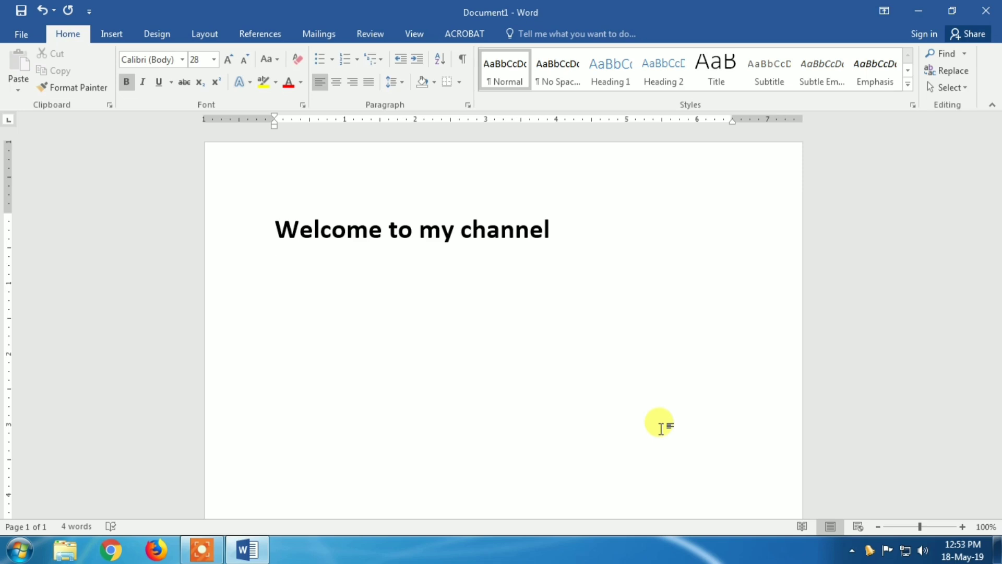
{"action": "type", "text": "திரு"}
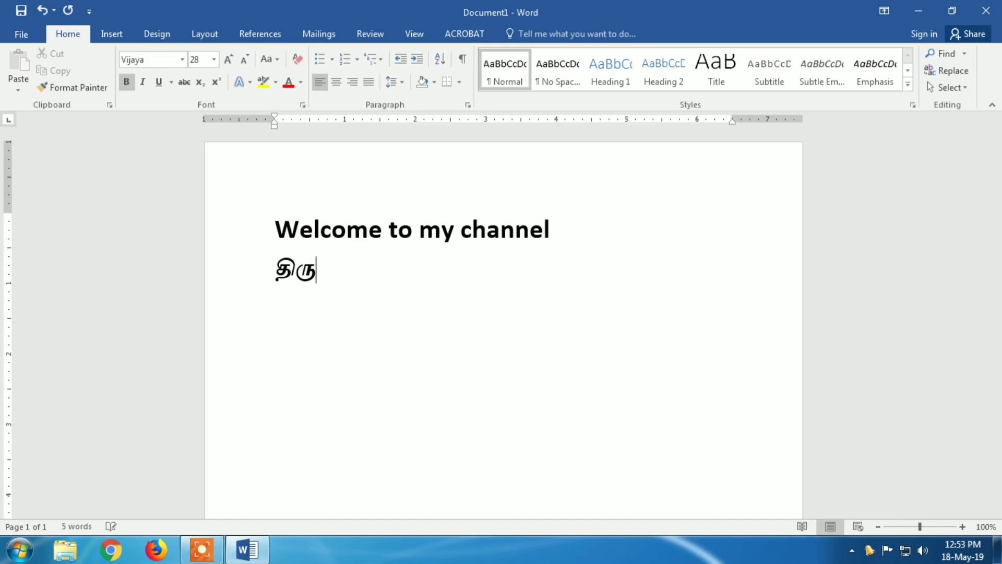
{"action": "type", "text": "க்கு"}
{"action": "type", "text": "ரல்"}
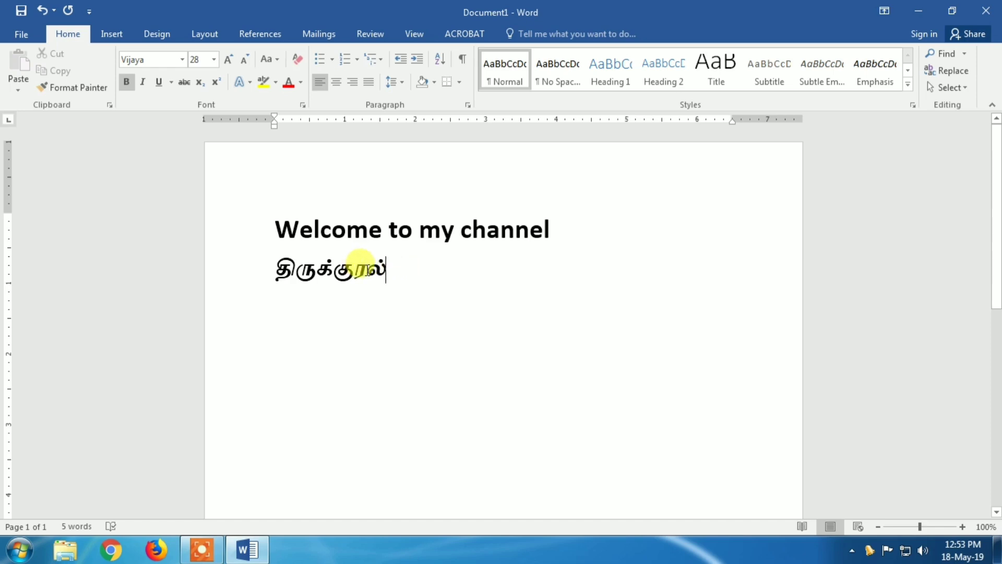
Correct the word to திருக்குறள் by replacing ர with ற and ல் with ள்.
{"action": "left_click", "coordinate": [366, 270]}
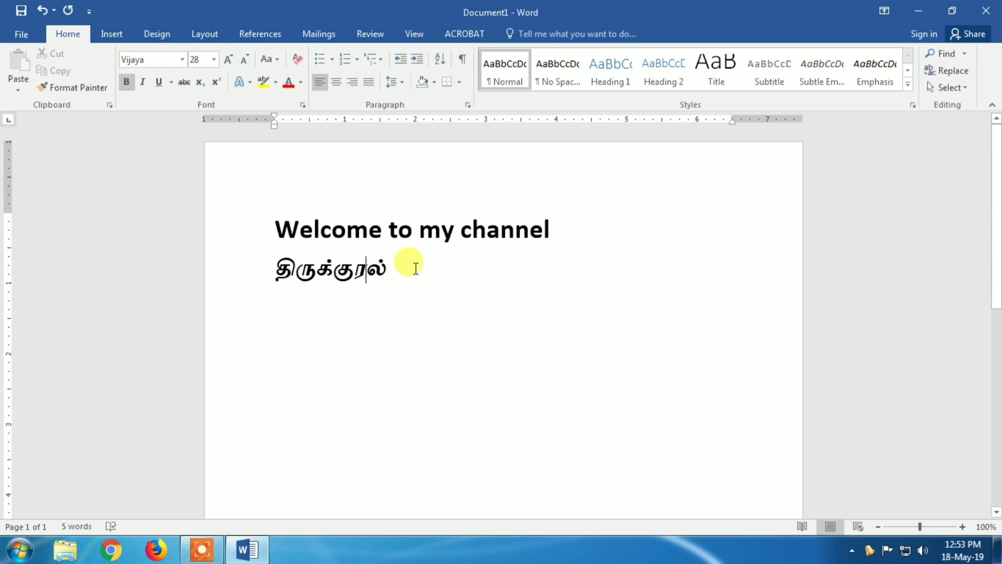
{"action": "key", "text": "BackSpace"}
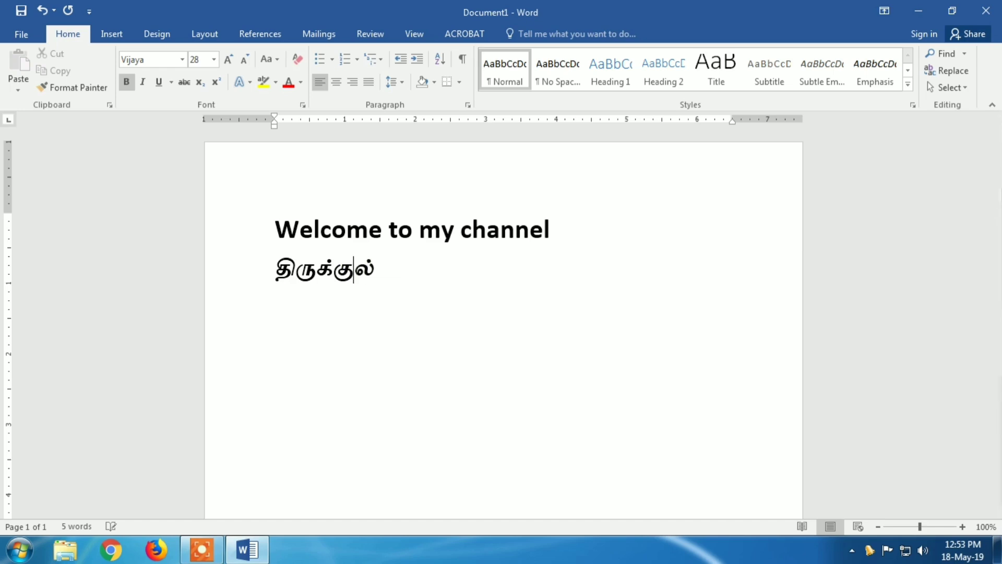
{"action": "type", "text": "ற"}
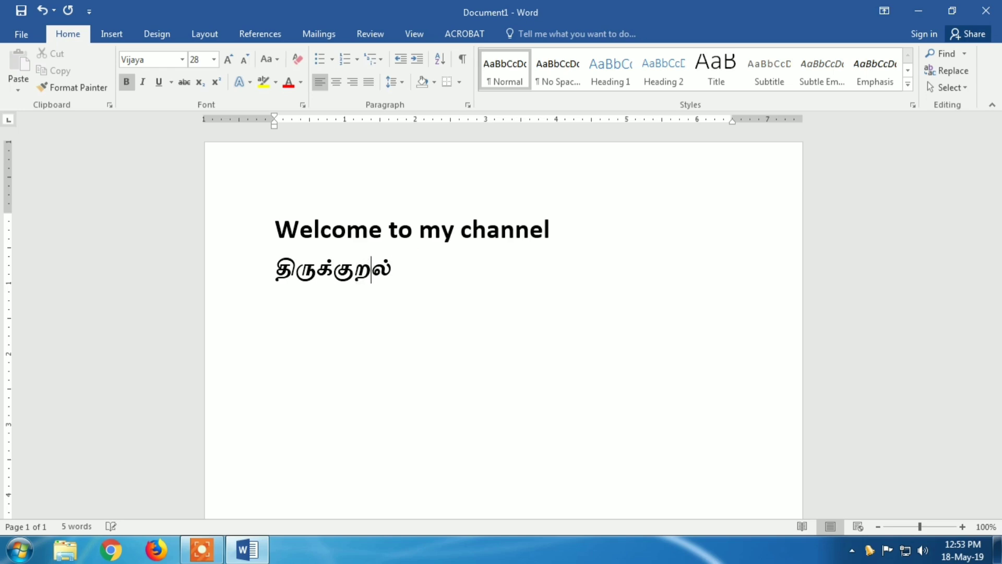
{"action": "left_click", "coordinate": [410, 272]}
{"action": "key", "text": "BackSpace"}
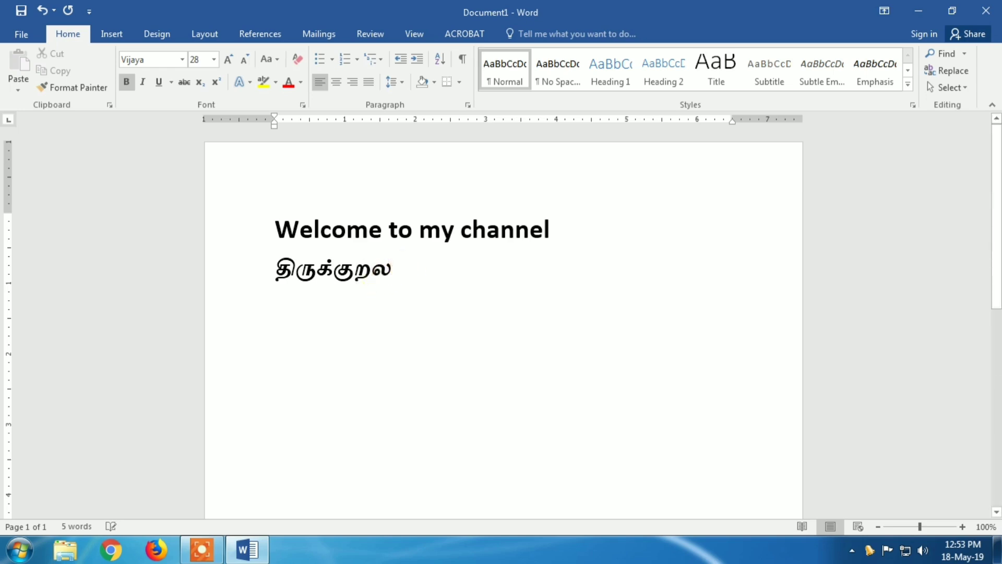
{"action": "key", "text": "BackSpace"}
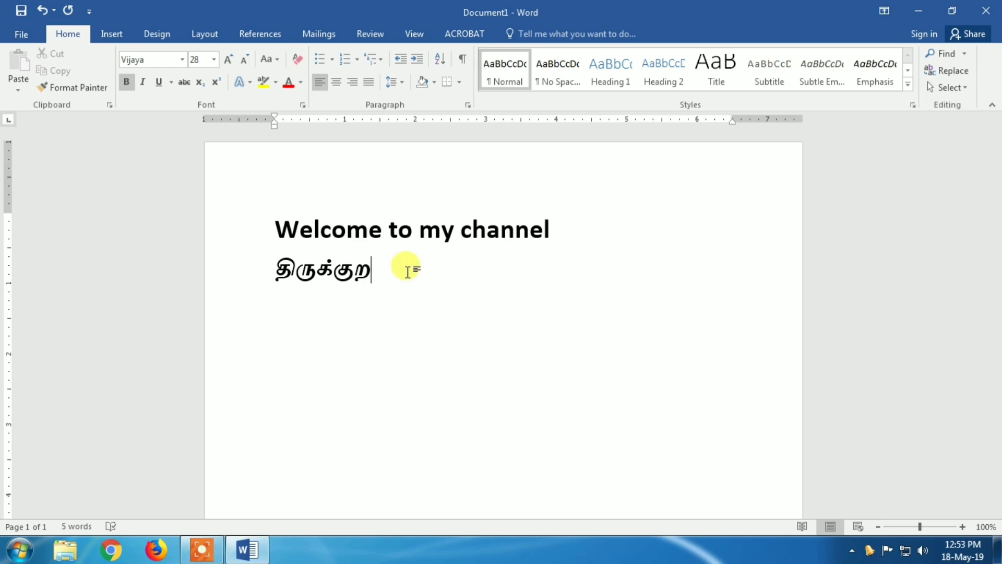
{"action": "type", "text": "ள்"}
Check in the NHM Writer tray menu that Tamil Phonetic Unicode remains the active keymap.
{"action": "left_click", "coordinate": [870, 549]}
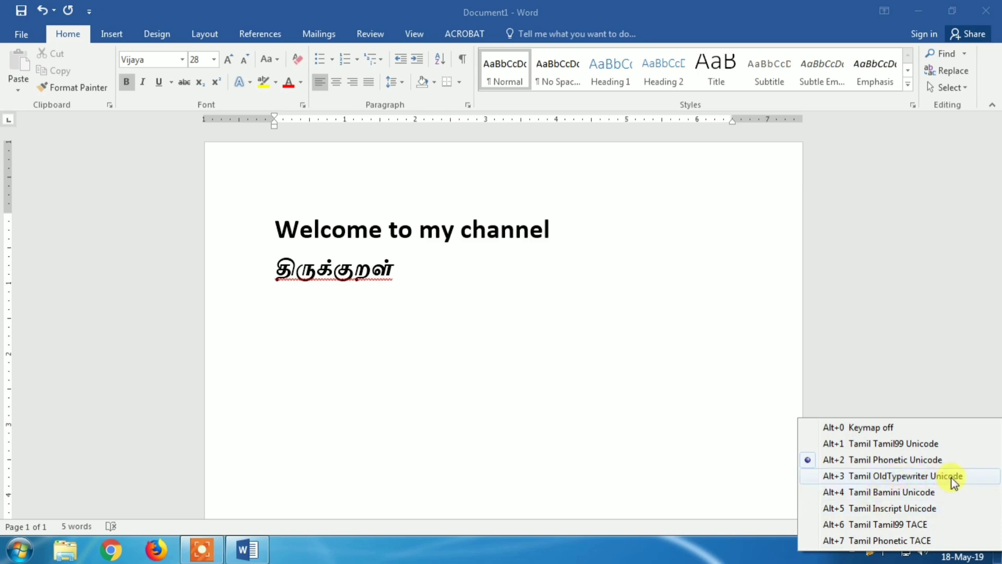
{"action": "left_click", "coordinate": [413, 357]}
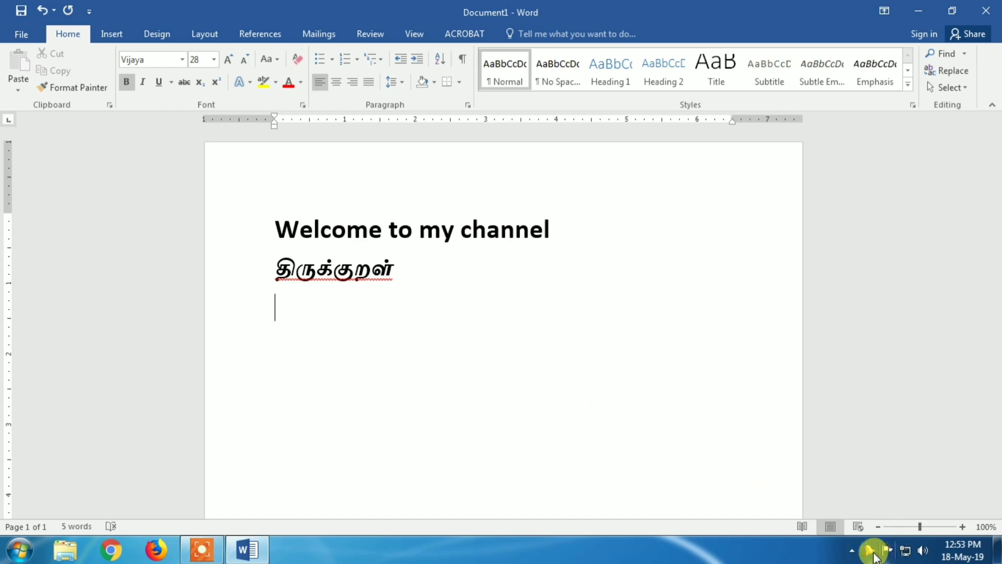
{"action": "left_click", "coordinate": [870, 550]}
{"action": "left_click", "coordinate": [402, 370]}
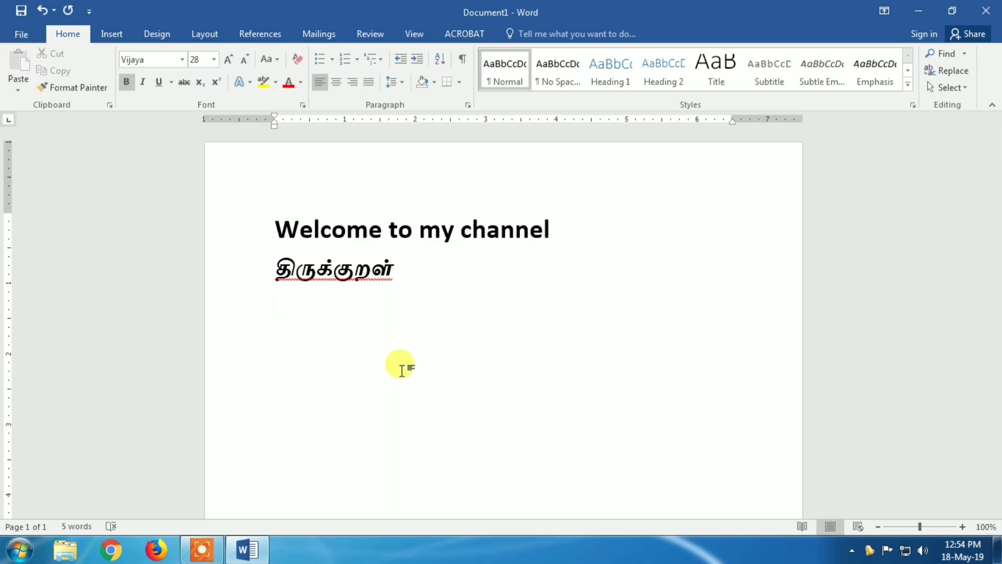
Type திருக்குறள் on the third line, then select both Tamil lines.
{"action": "type", "text": "தி"}
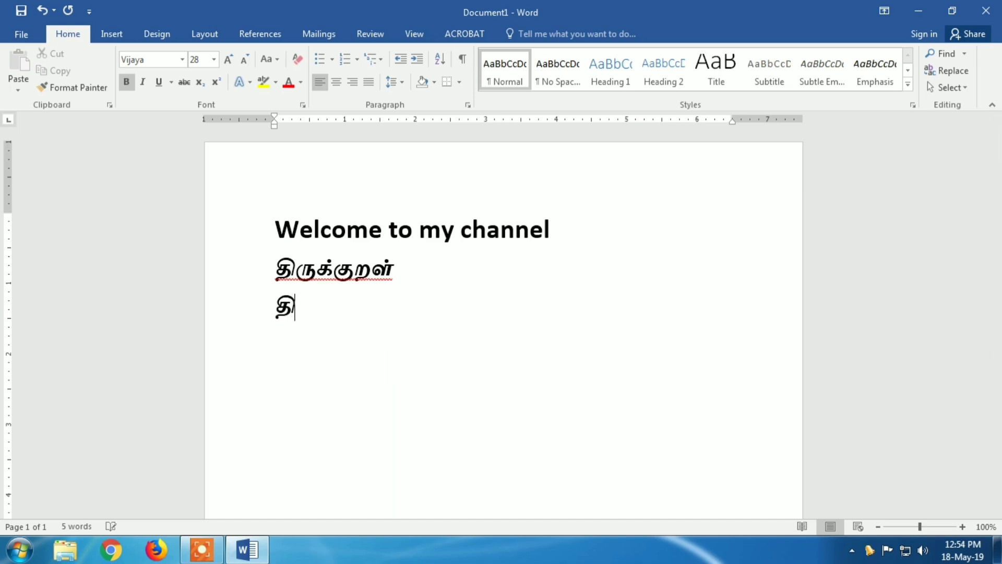
{"action": "type", "text": "ருக்கு"}
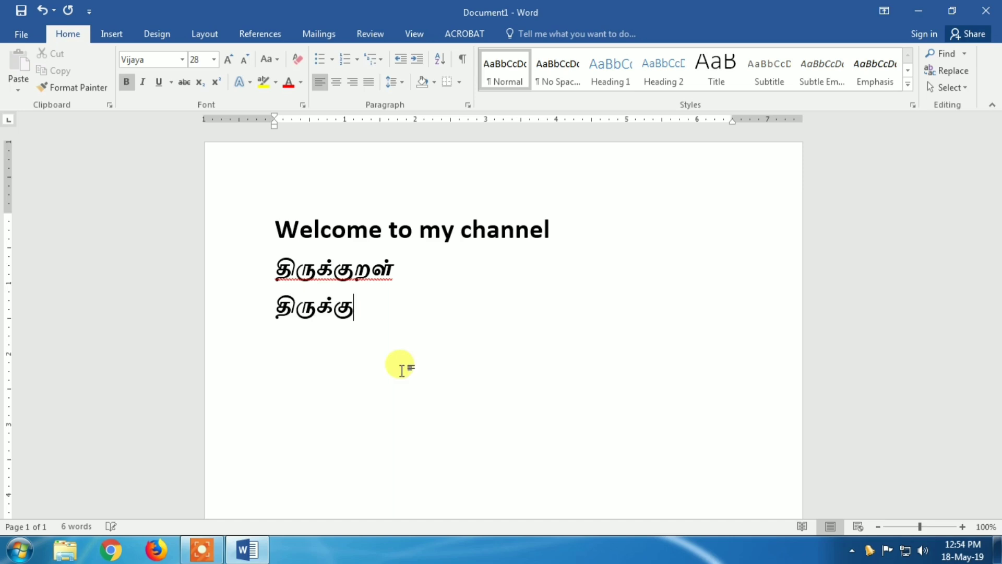
{"action": "type", "text": "றள்"}
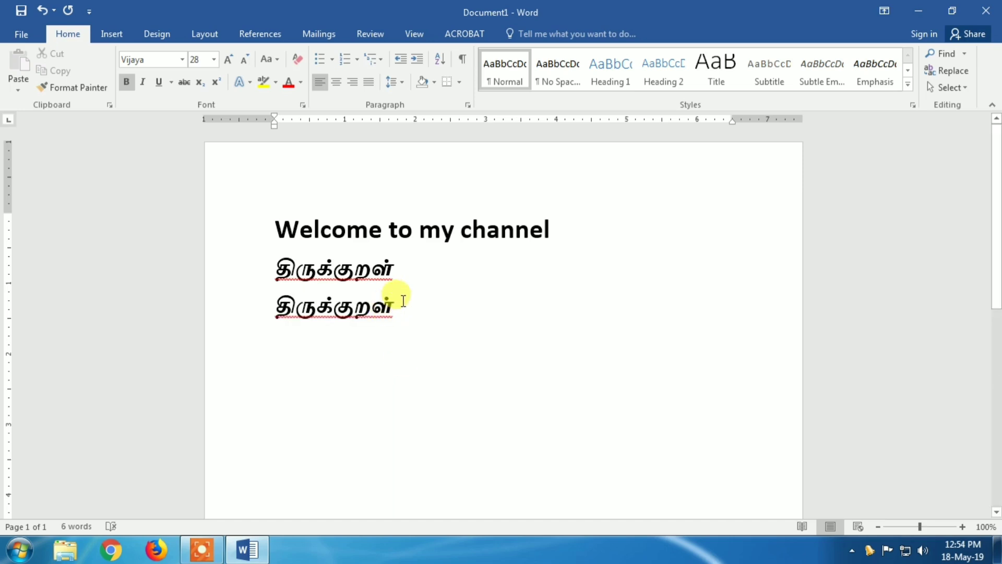
{"action": "left_click_drag", "start_coordinate": [398, 305], "coordinate": [280, 313]}
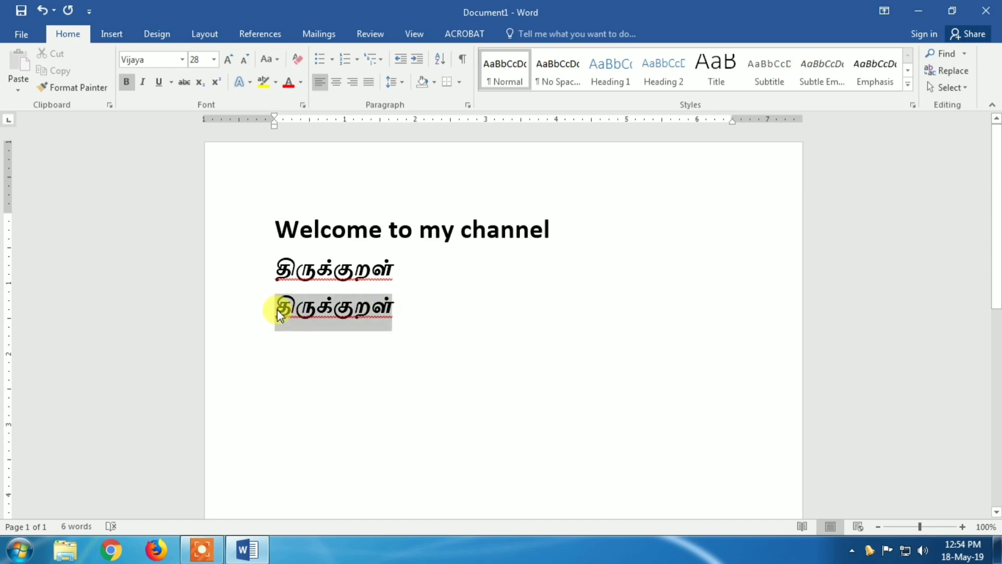
{"action": "left_click", "coordinate": [407, 311]}
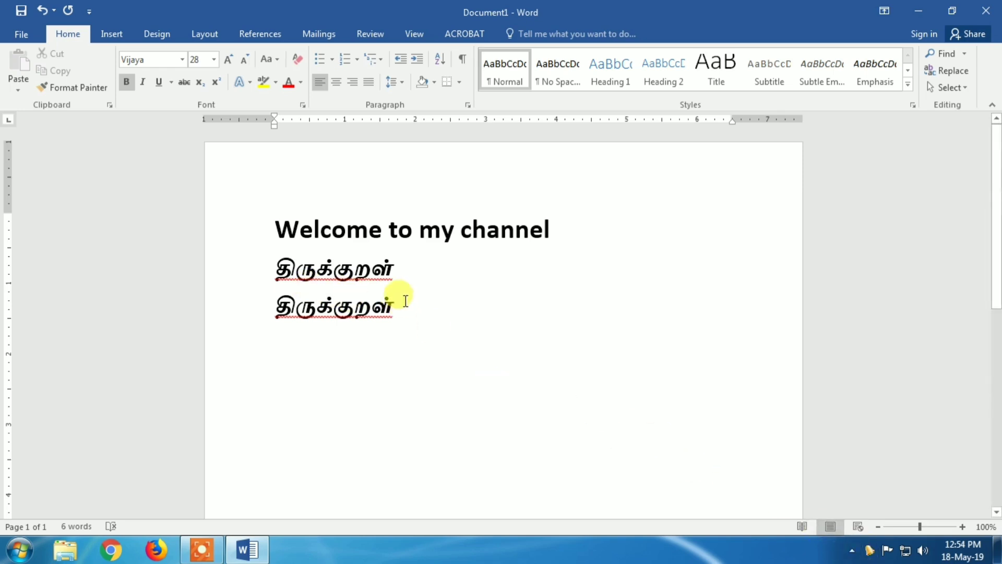
{"action": "left_click_drag", "start_coordinate": [406, 301], "coordinate": [336, 264]}
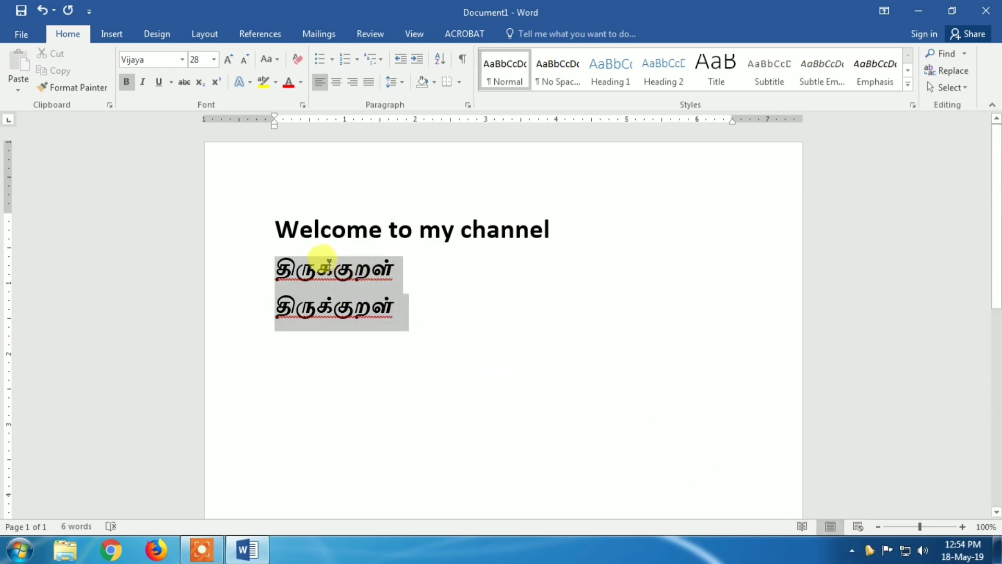
{"action": "left_click", "coordinate": [406, 306]}
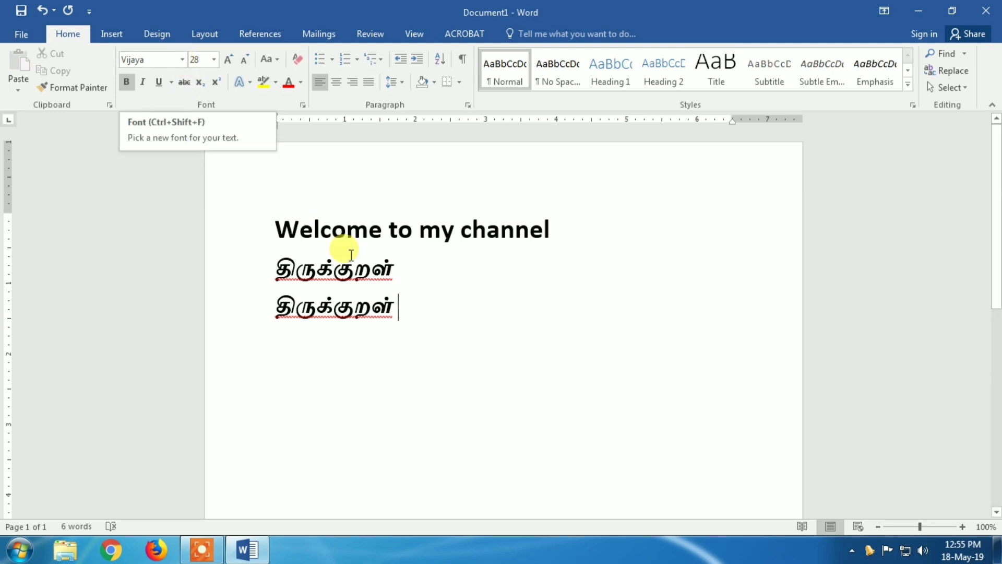
{"action": "left_click_drag", "start_coordinate": [405, 303], "coordinate": [282, 261]}
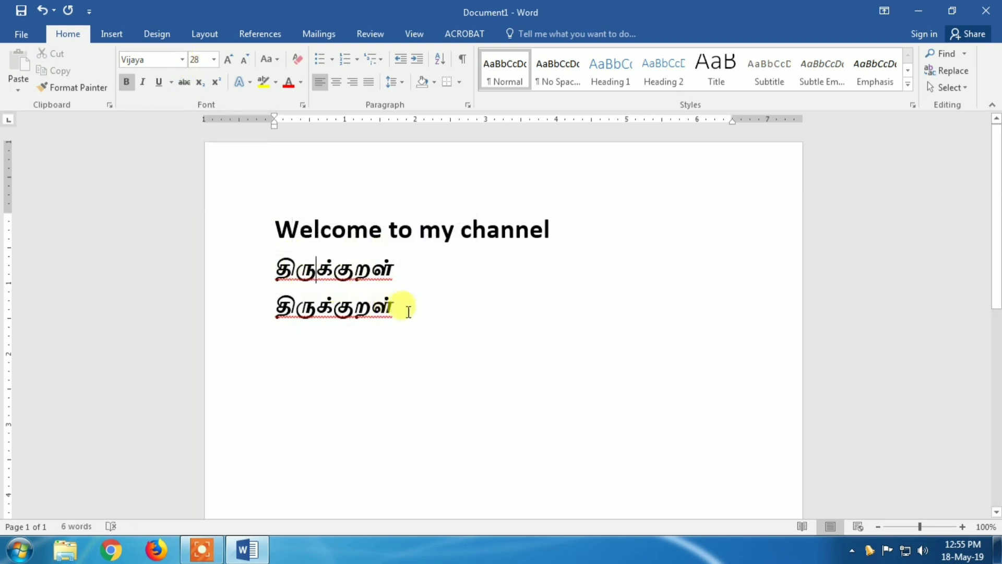
{"action": "left_click_drag", "start_coordinate": [407, 309], "coordinate": [263, 295]}
{"action": "left_click", "coordinate": [365, 340]}
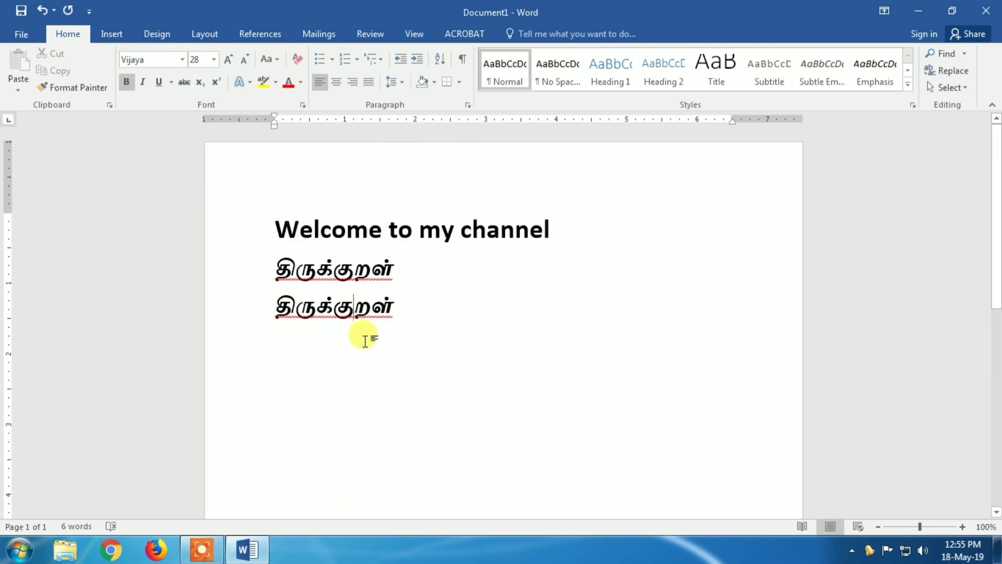
Minimize the Word document and refresh the Windows desktop from its context menu.
{"action": "left_click", "coordinate": [919, 10]}
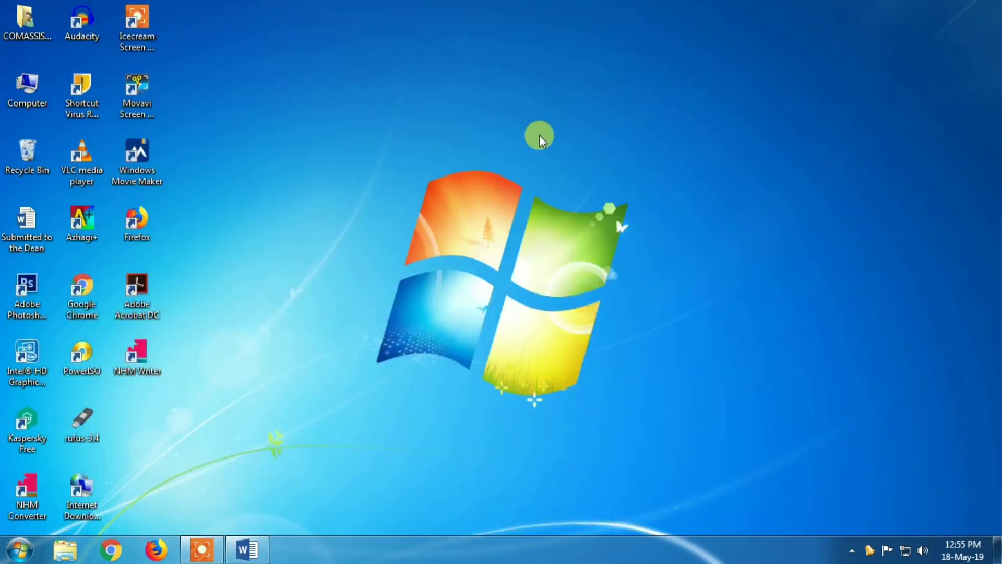
{"action": "right_click", "coordinate": [536, 134]}
{"action": "left_click", "coordinate": [584, 180]}
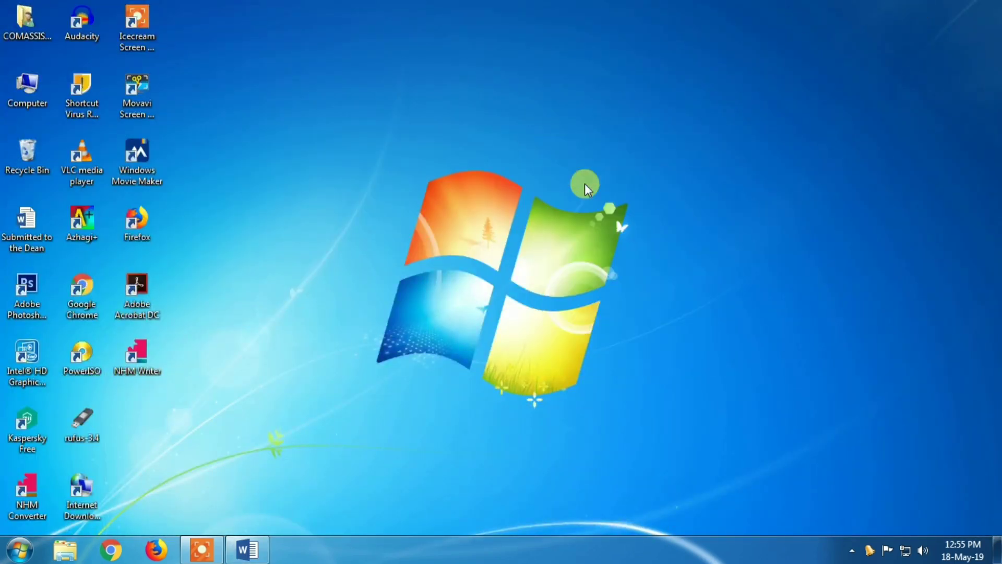